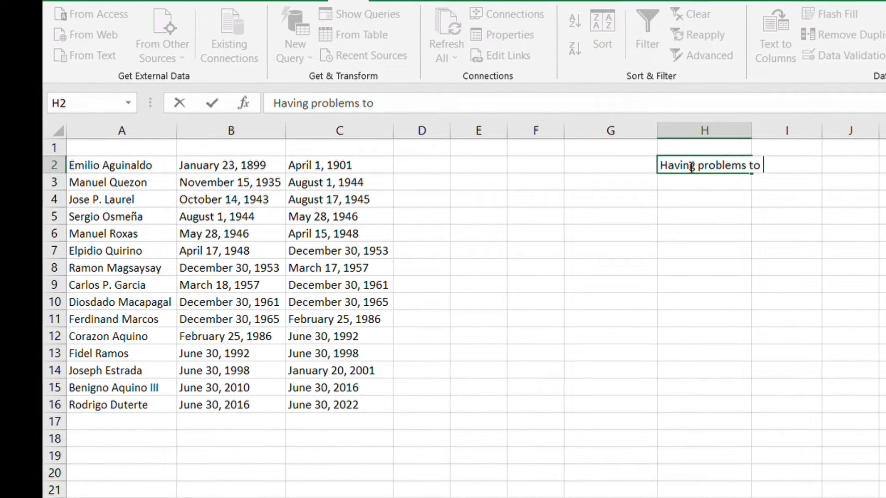
Complete the text in cell H2 as "Having problems to merge your data in one line? Or one cell?"
type("merge")
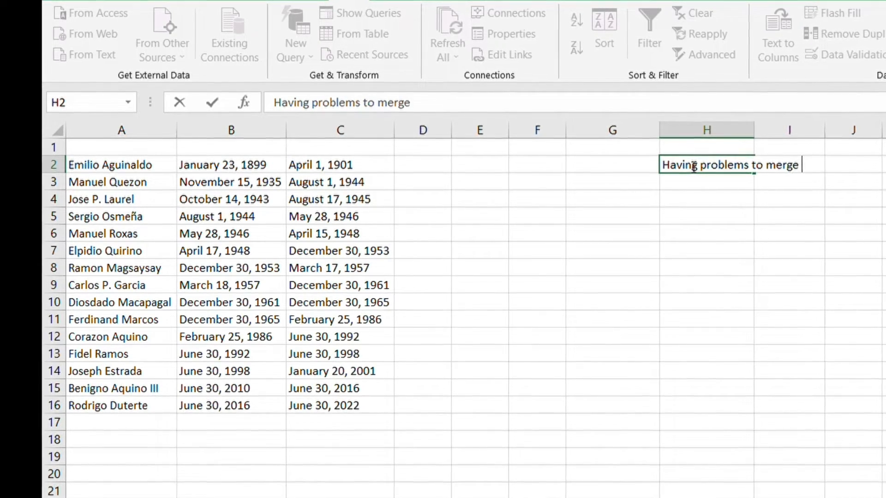
type(" your da")
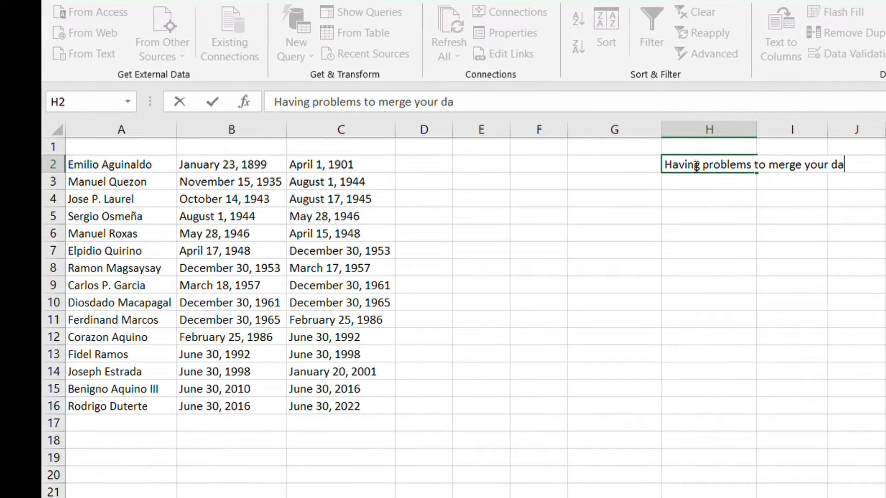
type("ta in one")
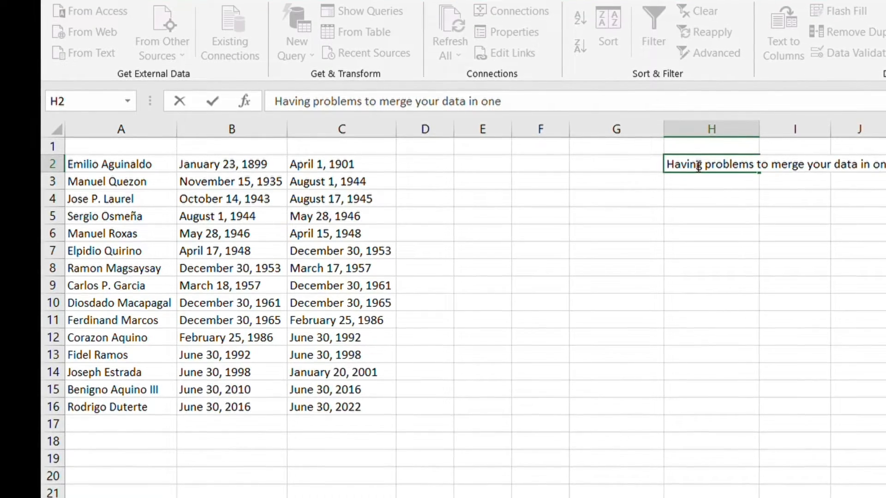
type(" line?")
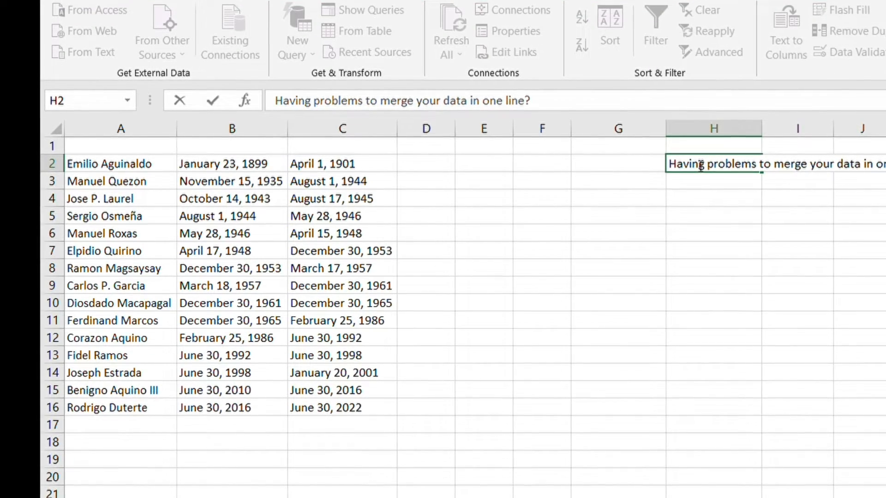
type(" Or one cell")
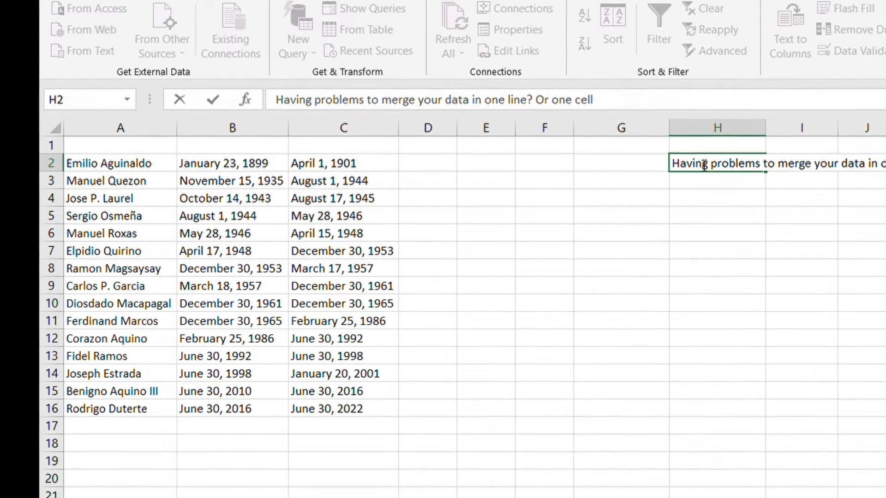
key("Return")
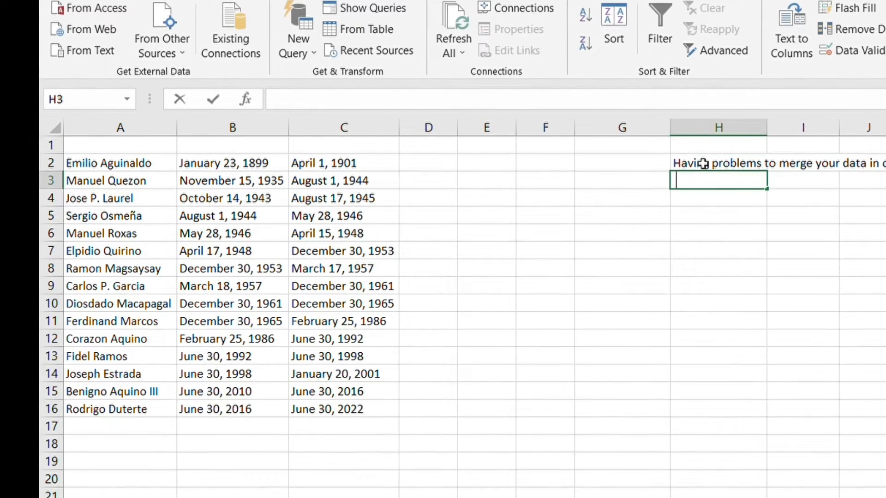
Enter the text "you need to know is CONCATENATE" in cell H3
type("you you n")
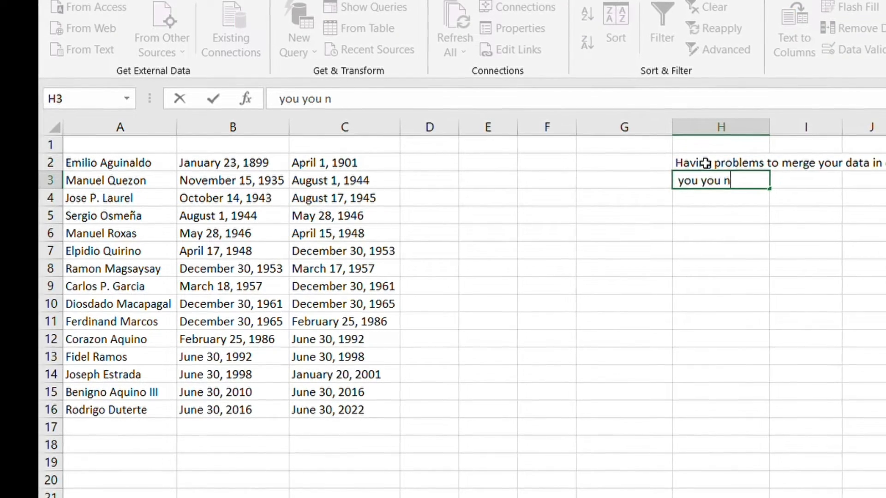
key("BackSpace")
key("BackSpace")
key("BackSpace")
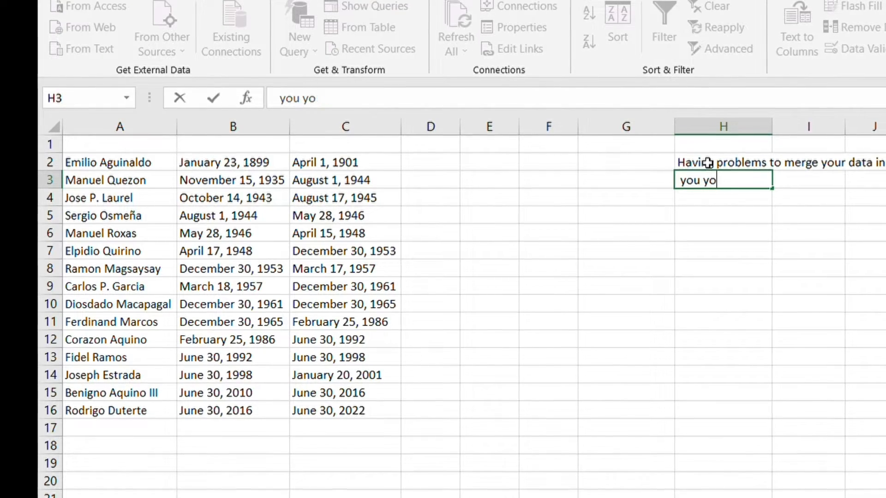
type("d to ")
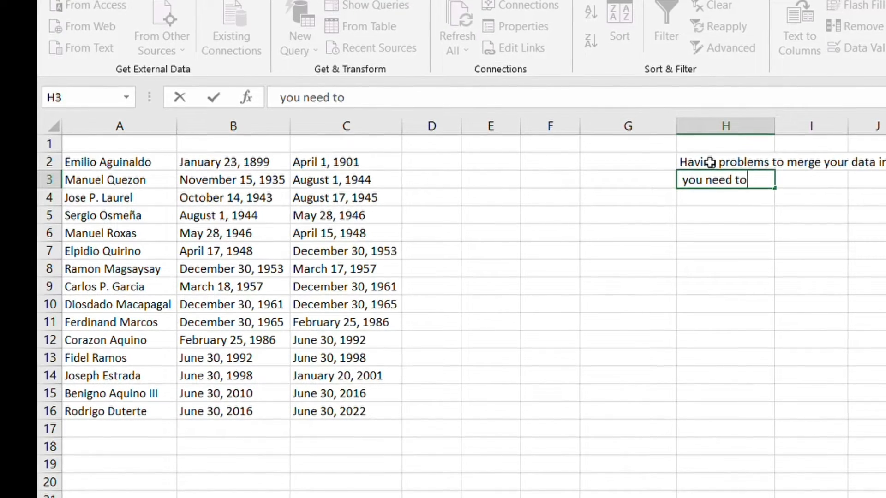
type("know is")
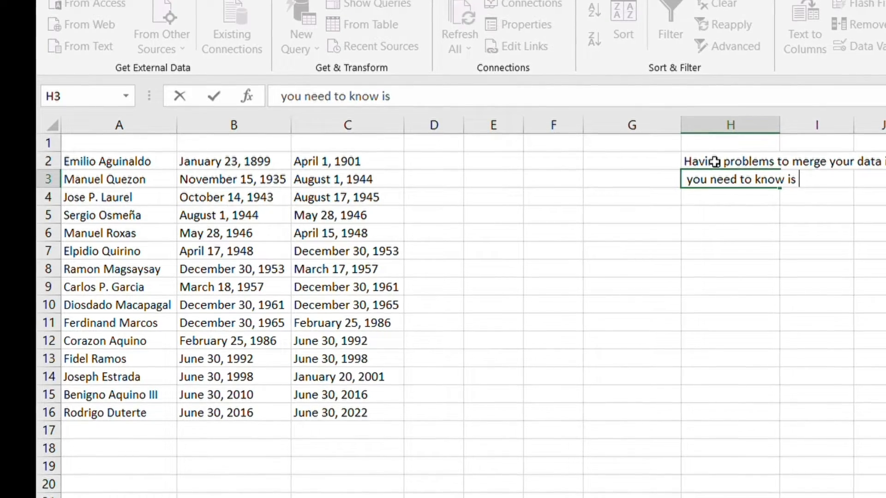
type(" CONCAT")
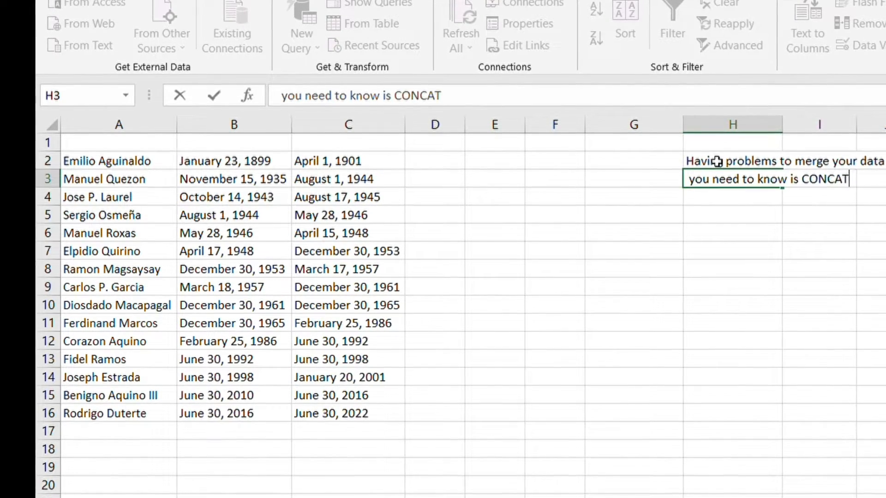
type("ENATE")
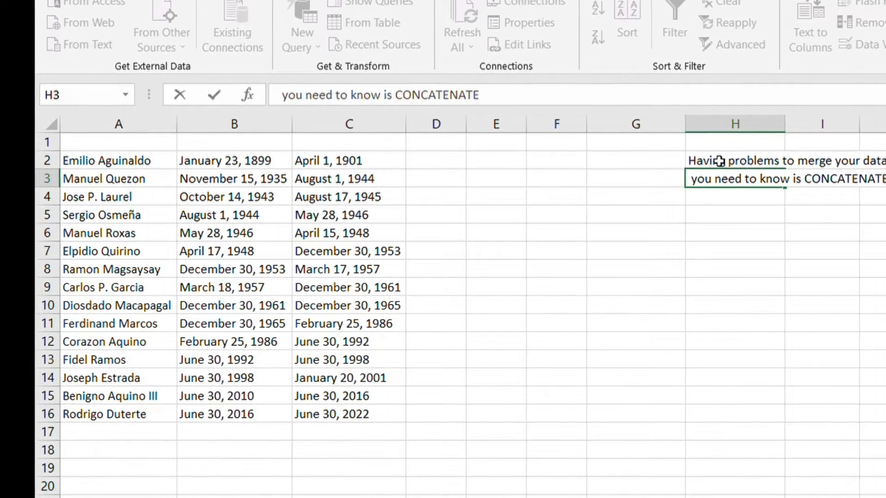
key("Return")
Move the two text lines from H2:H3 to H17:H18
left_click(720, 161)
key("shift+Down")
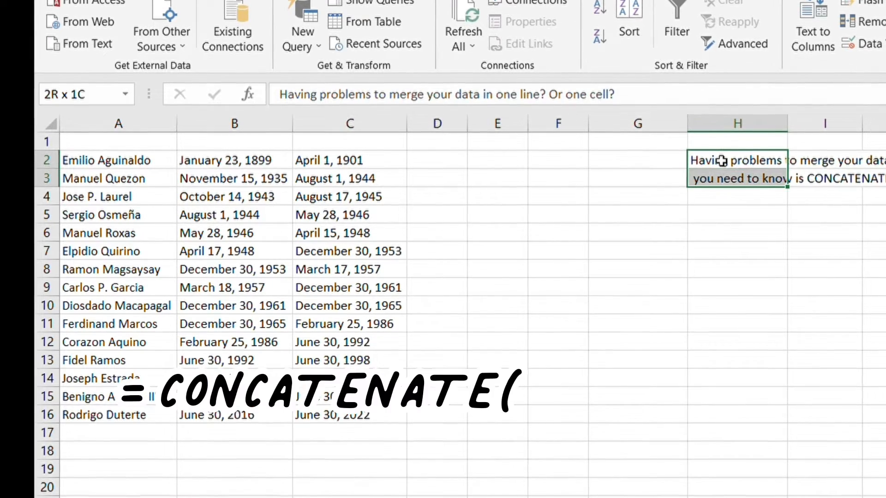
key("ctrl+c")
key("Left")
key("Down")
key("Down")
key("Down")
key("Down")
key("Down")
key("Down")
key("Down")
key("Down")
key("Down")
key("Down")
key("Down")
key("Down")
key("Down")
key("Down")
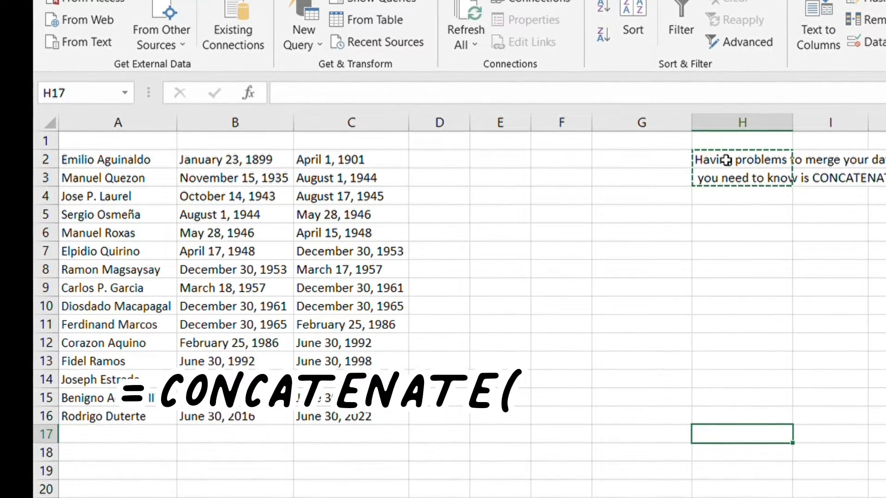
key("ctrl+v")
key("ctrl+Up")
key("Left")
key("Left")
key("Left")
key("Left")
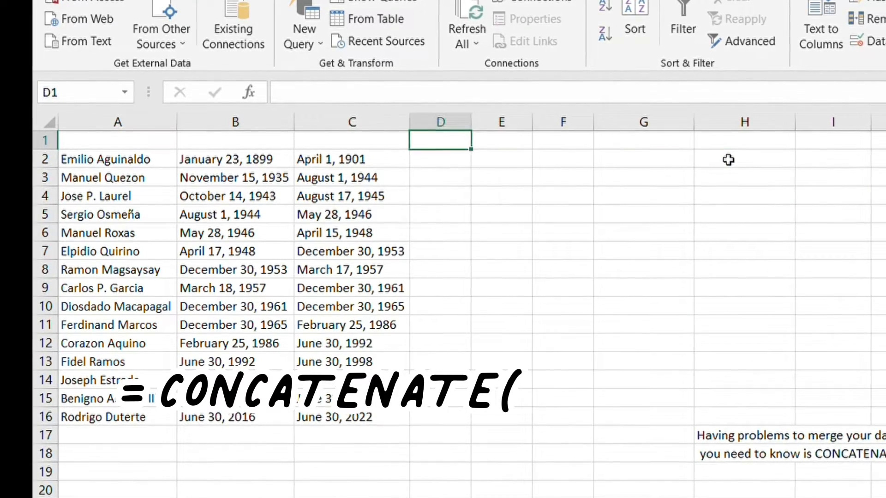
key("Left")
key("Left")
key("Left")
key("shift+Left")
key("shift+Left")
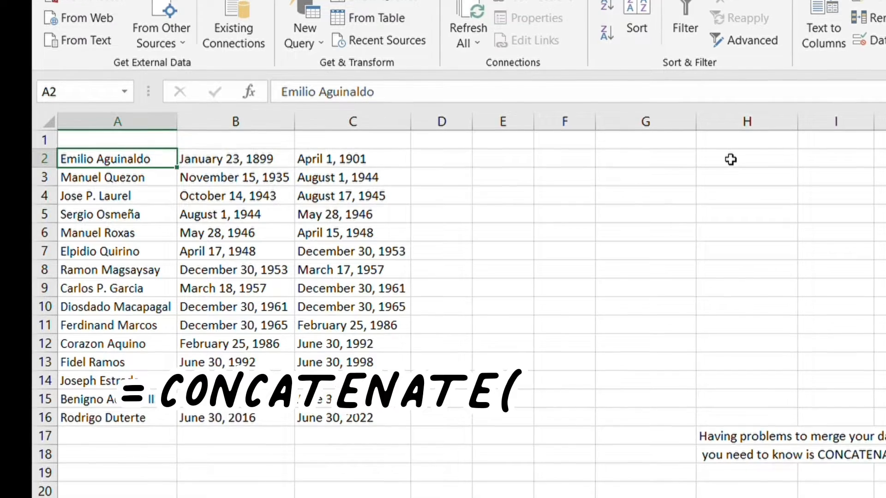
Enter the formula =CONCATENATE(A2,B2,C2) in cell H2 to merge the first row's name and two dates
key("Right")
key("Right")
key("Right")
key("Right")
key("Right")
key("Right")
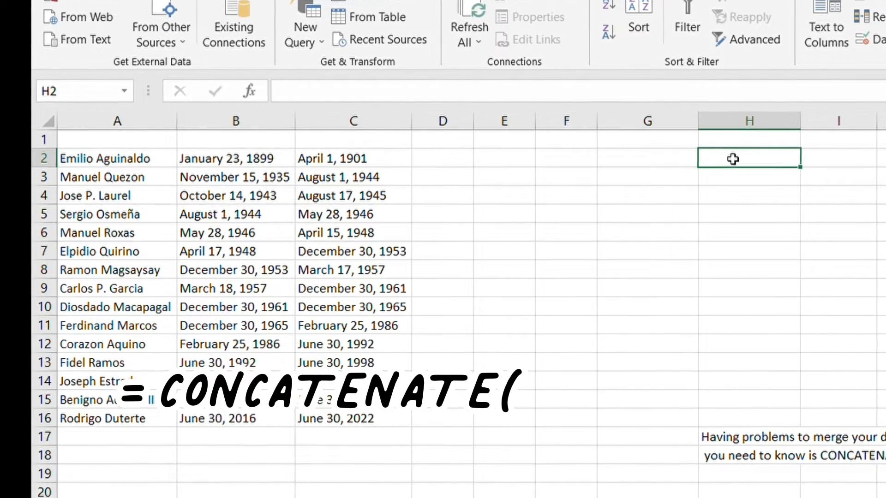
type("=CONCA")
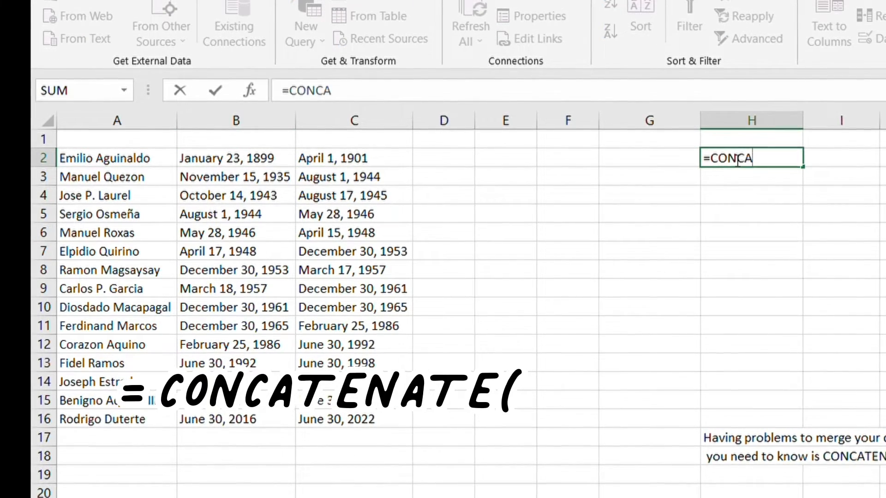
type("TENATE(")
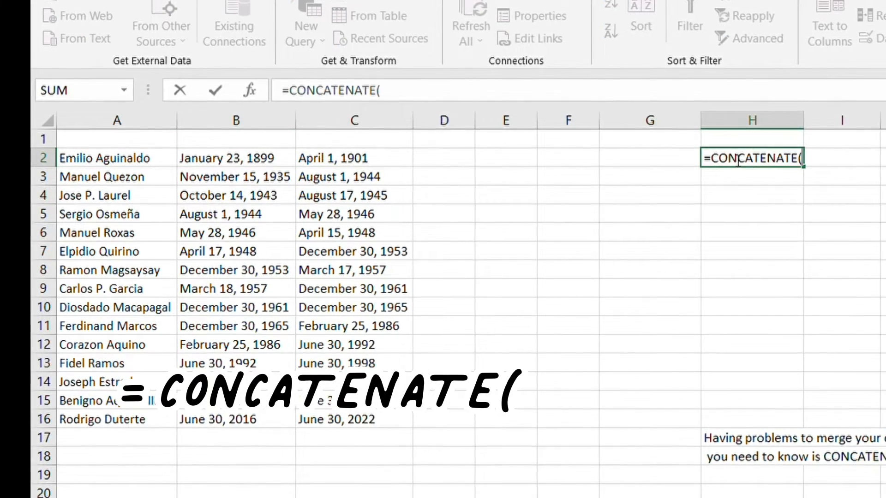
left_click(164, 153)
type(",")
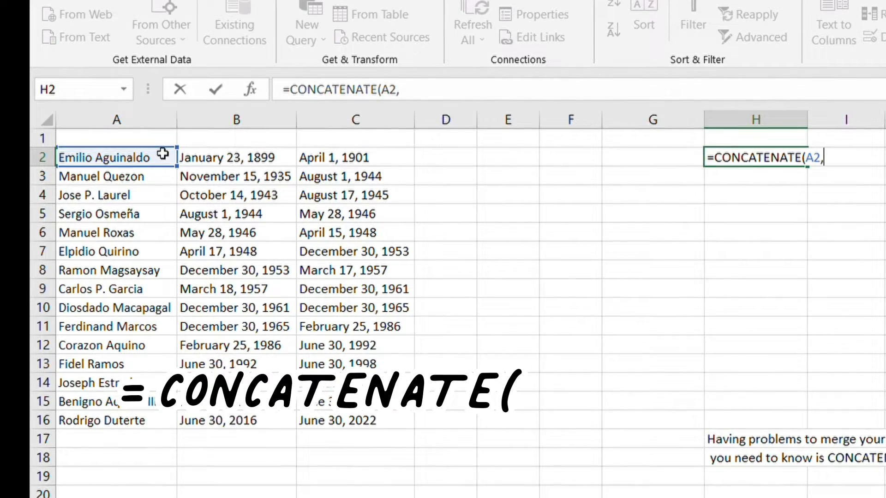
left_click(207, 159)
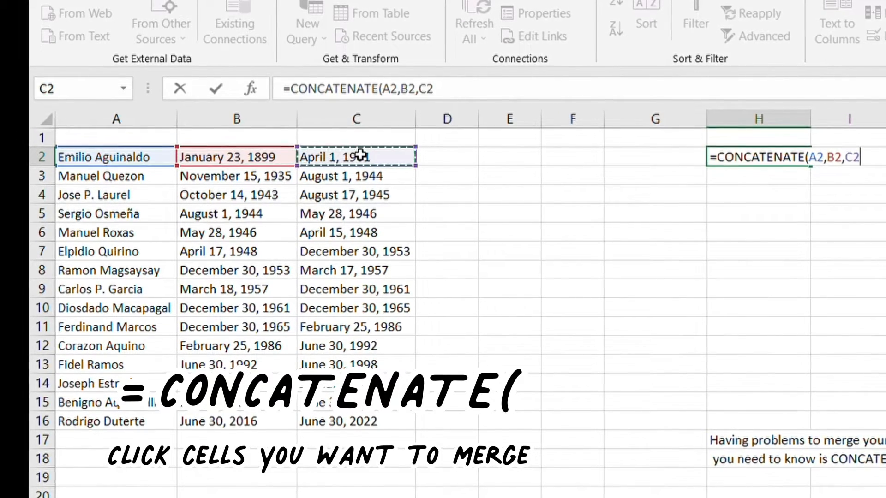
key("Return")
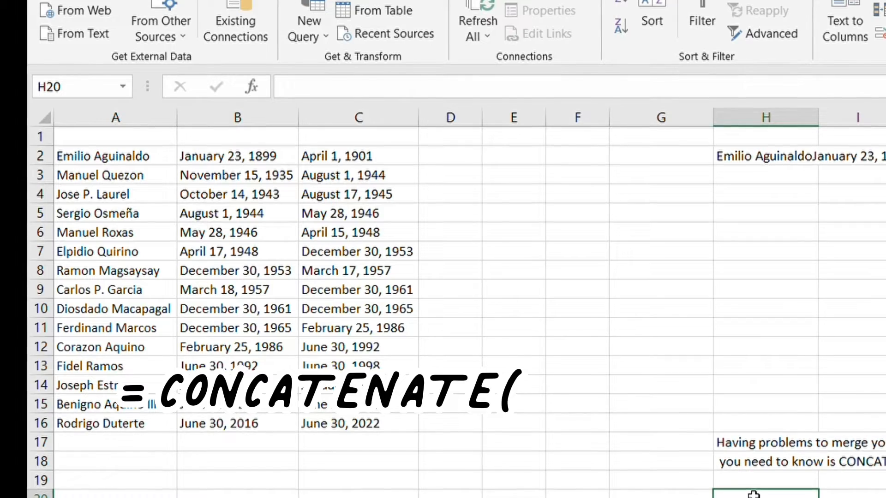
Enter the text "You can always add space or any delimiter" in cell H20
type("ys")
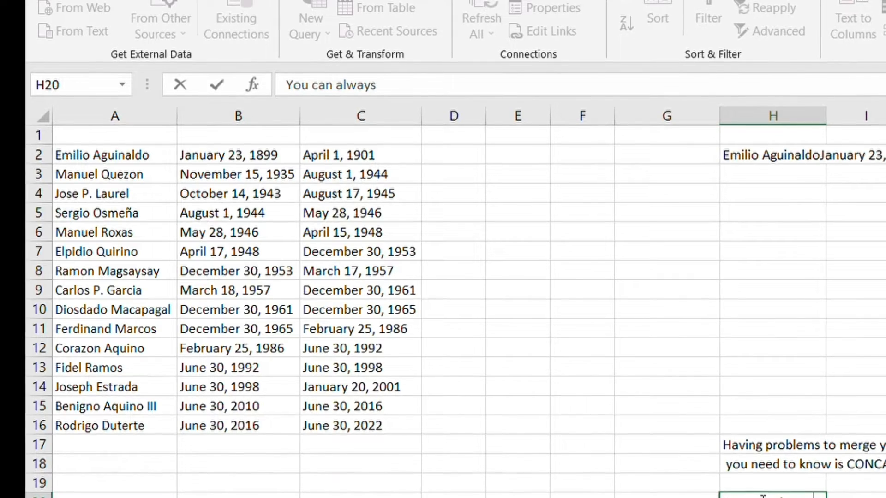
type("ou can always add s")
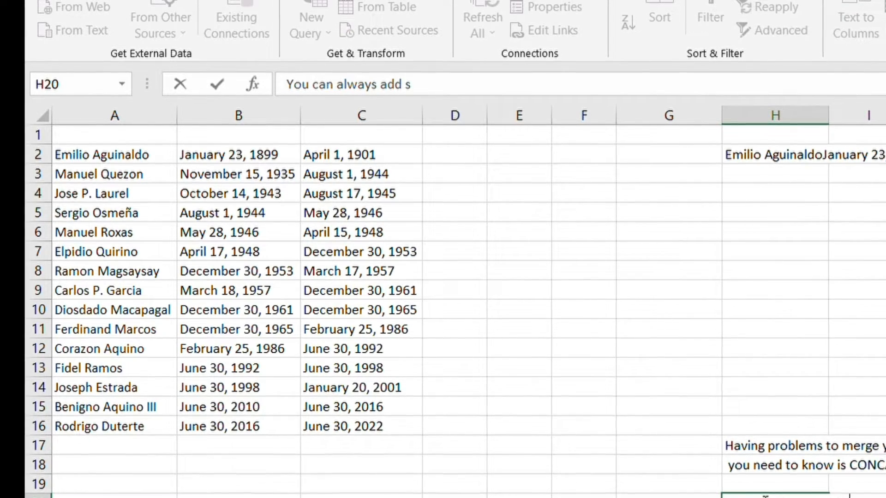
type("pace or any delimiter")
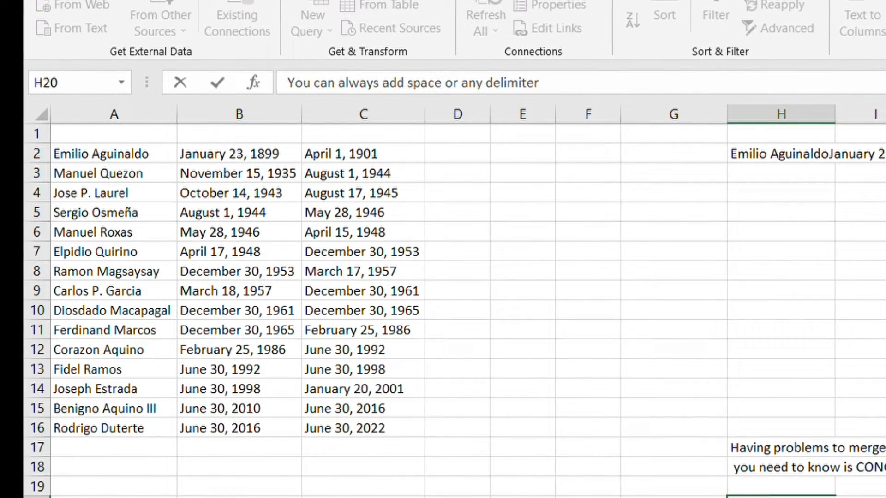
key("Return")
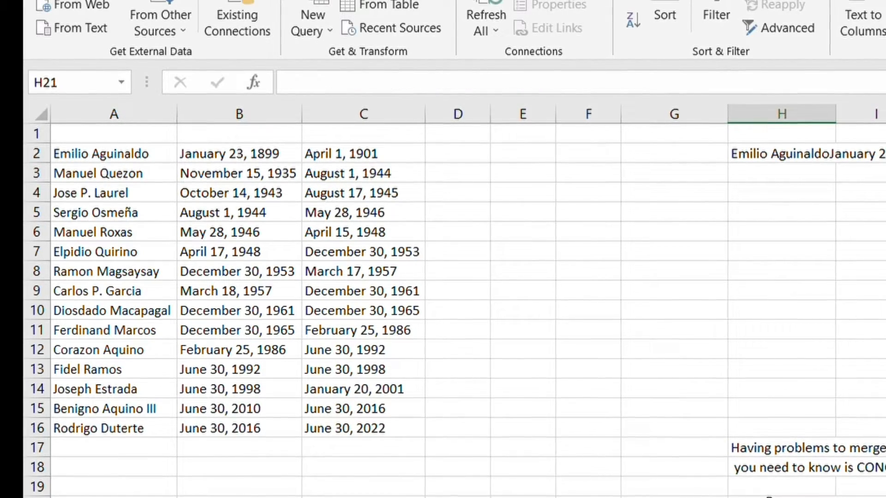
Enter the formula =CONCATENATE(A2," ",B2," ",C2) in cell L2 to merge the first row with space delimiters
left_click(748, 157)
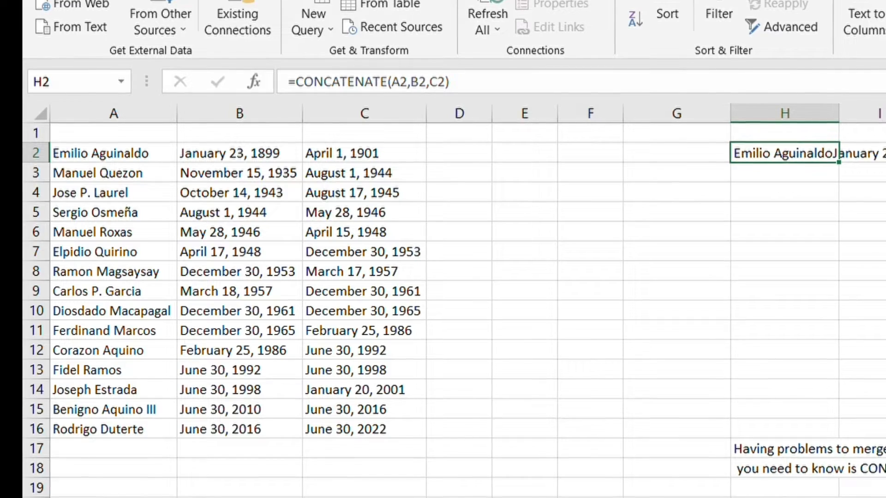
left_click(885, 153)
type("=")
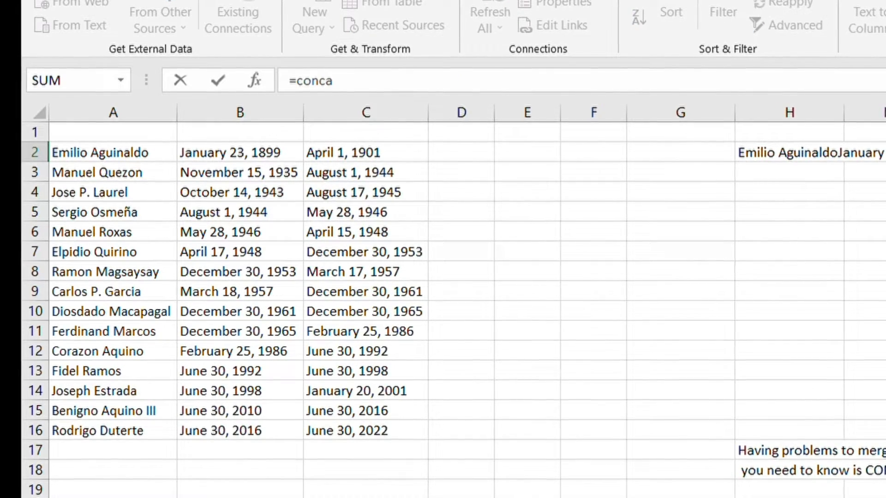
type("conca")
key("Tab")
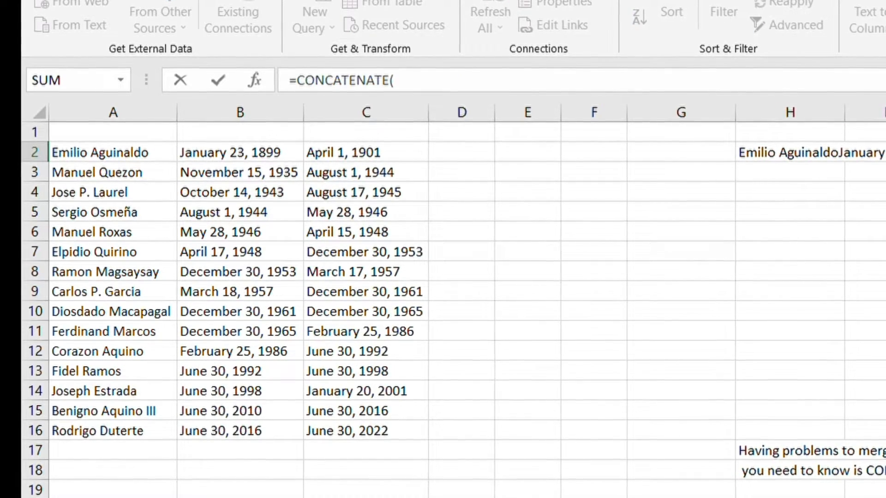
left_click(125, 149)
type(",")
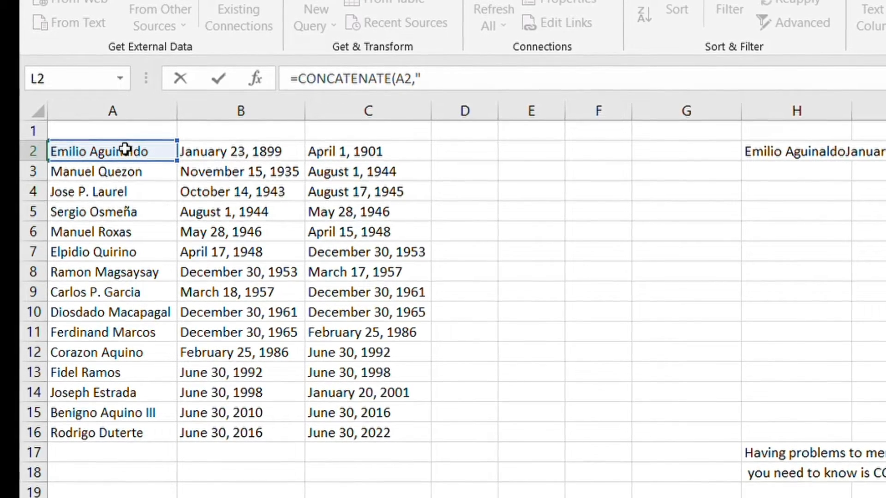
type("\"  \"")
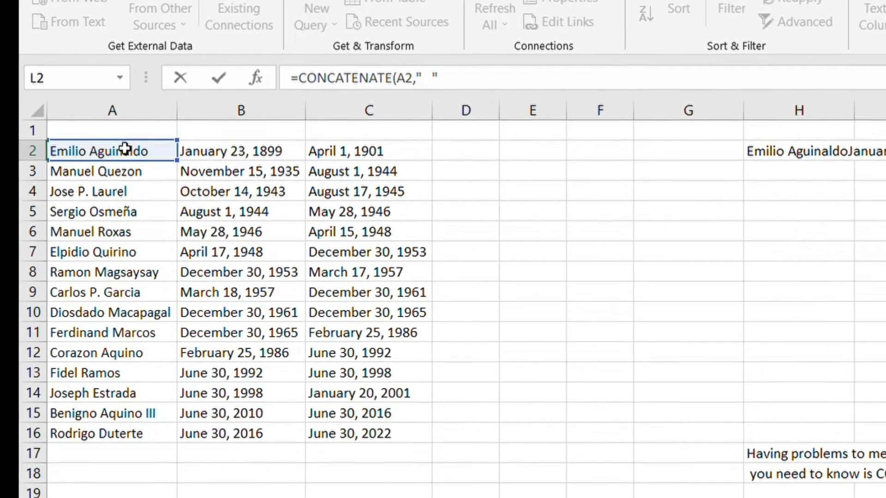
type(",")
left_click(249, 146)
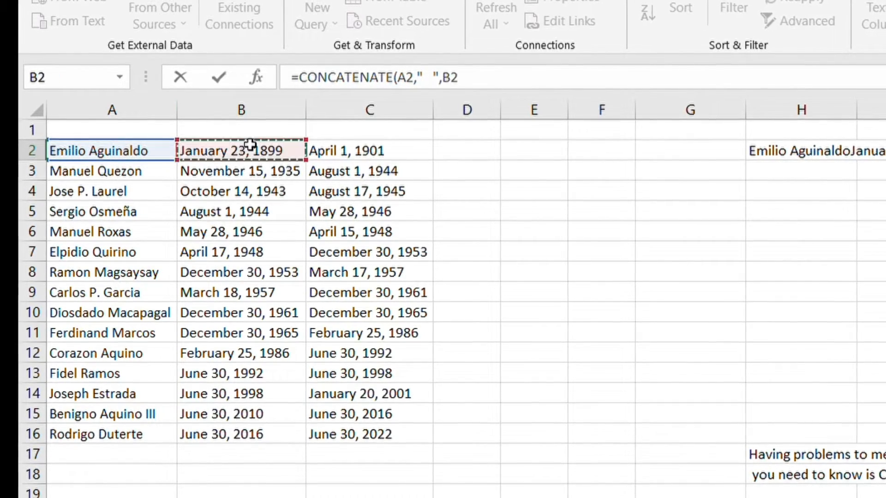
type(",")
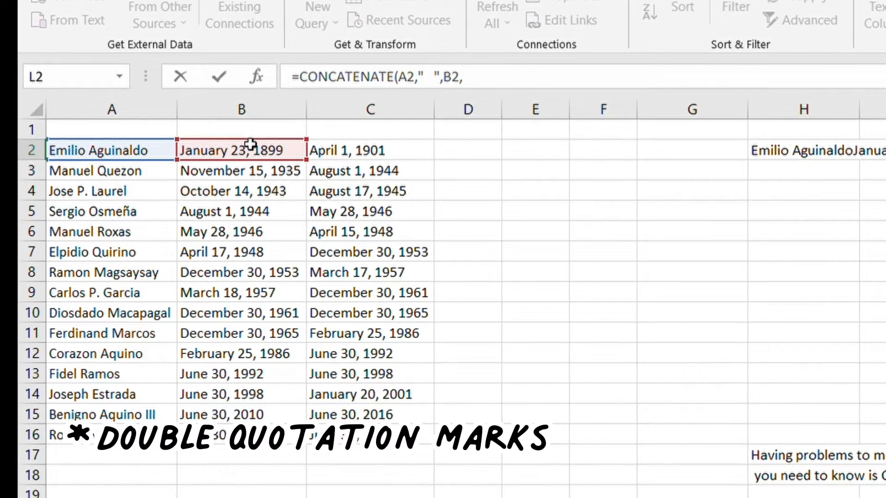
type("\"")
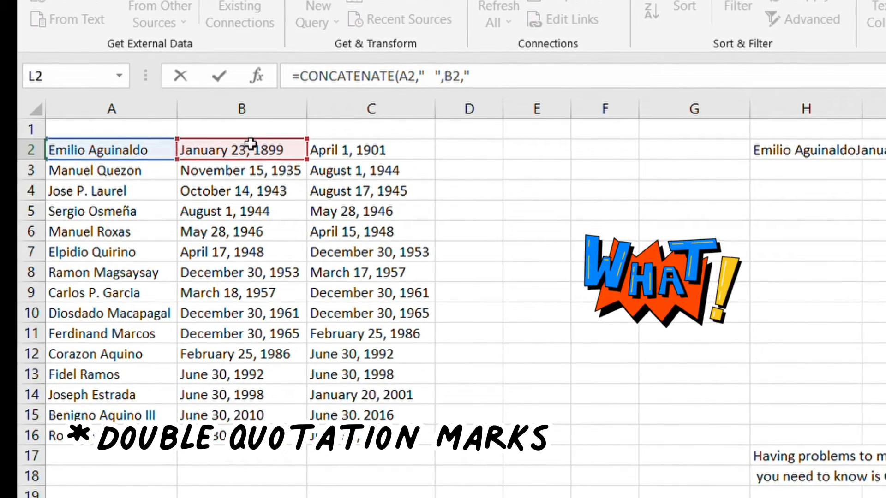
type("   \",C2")
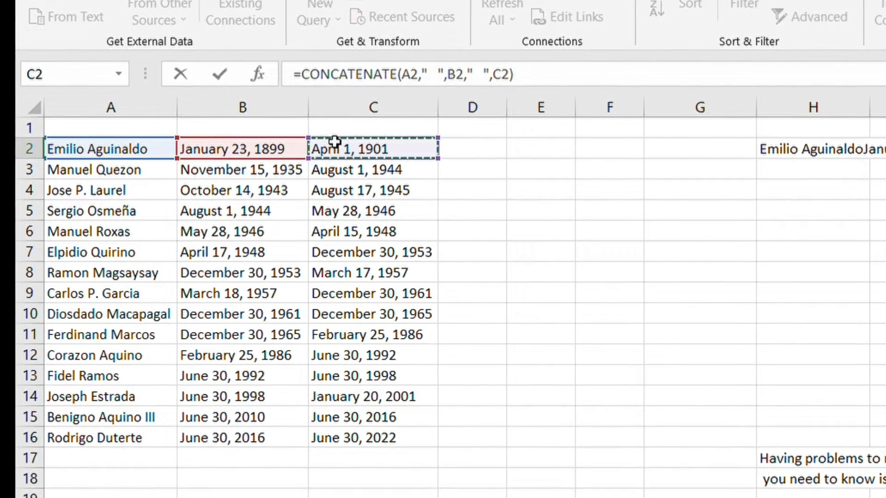
key("Return")
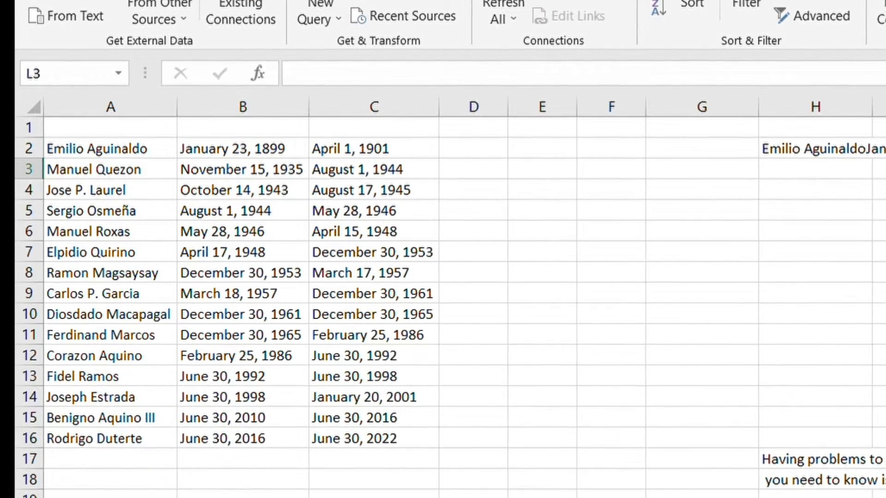
key("Up")
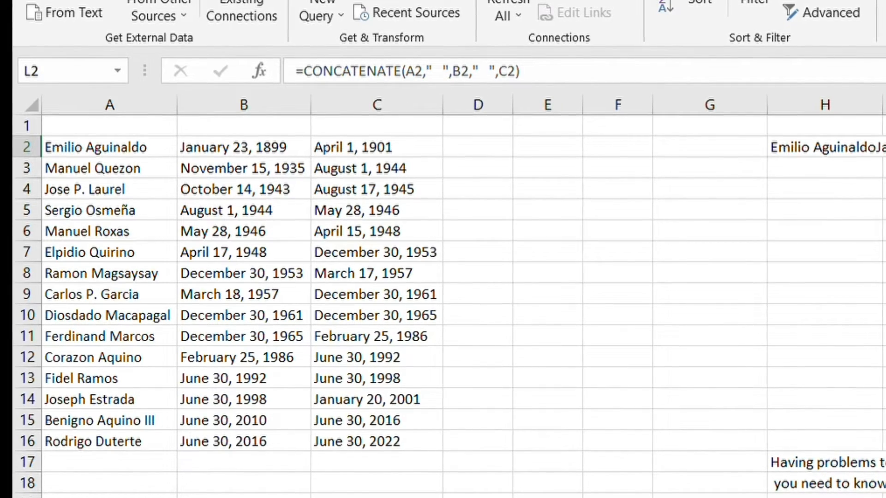
Enter the formula =CONCATENATE(A2,"-",B2,"-",C2) in cell H3 to merge the first row with hyphen delimiters
left_click(813, 166)
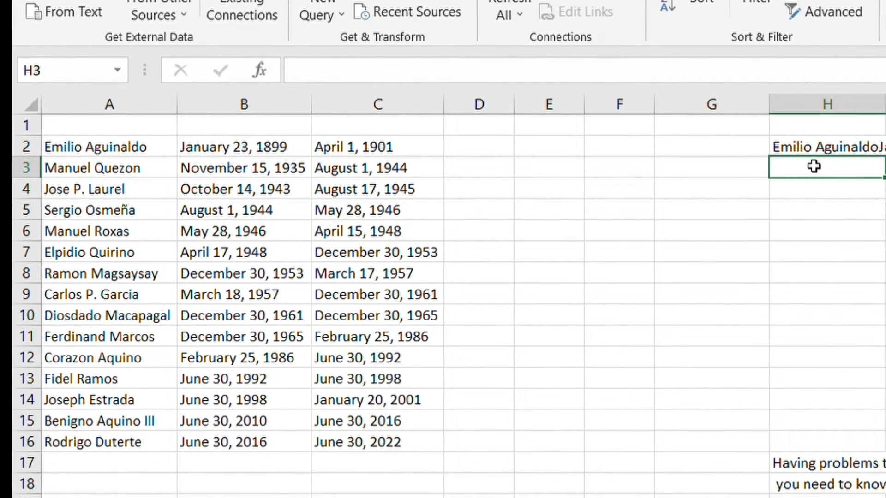
type("=CONCATENATE(")
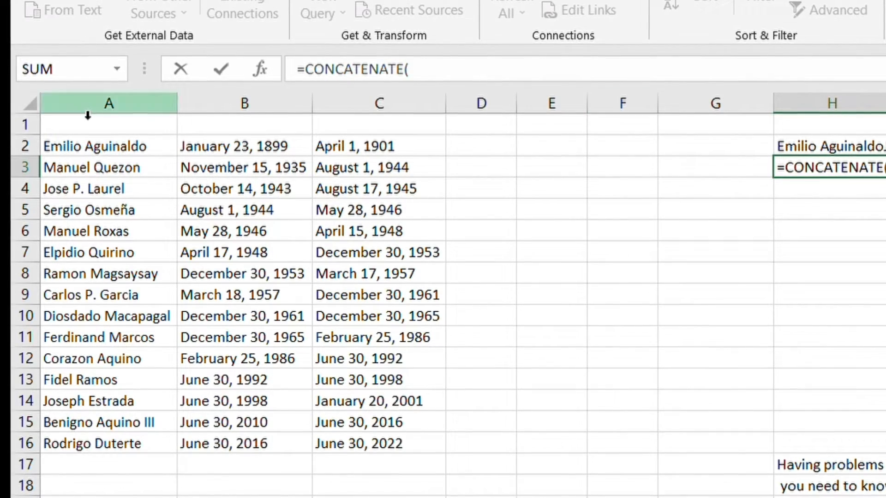
left_click(107, 152)
type(",\"=")
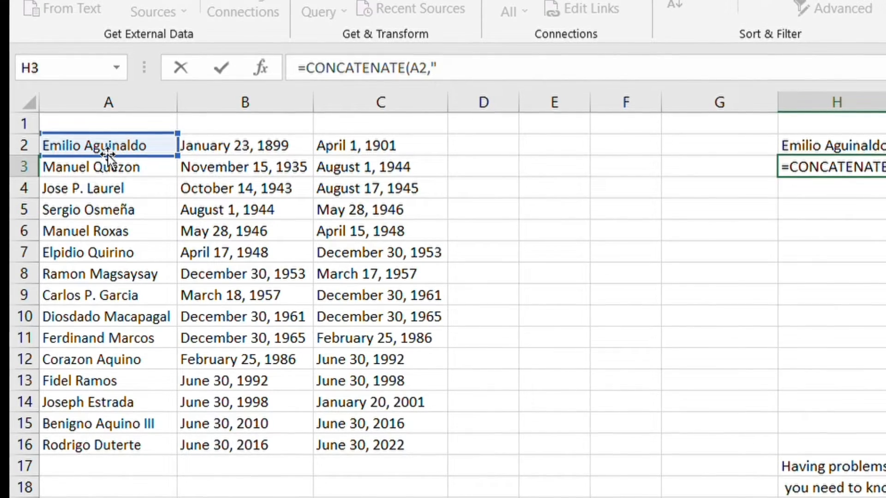
type("-\"")
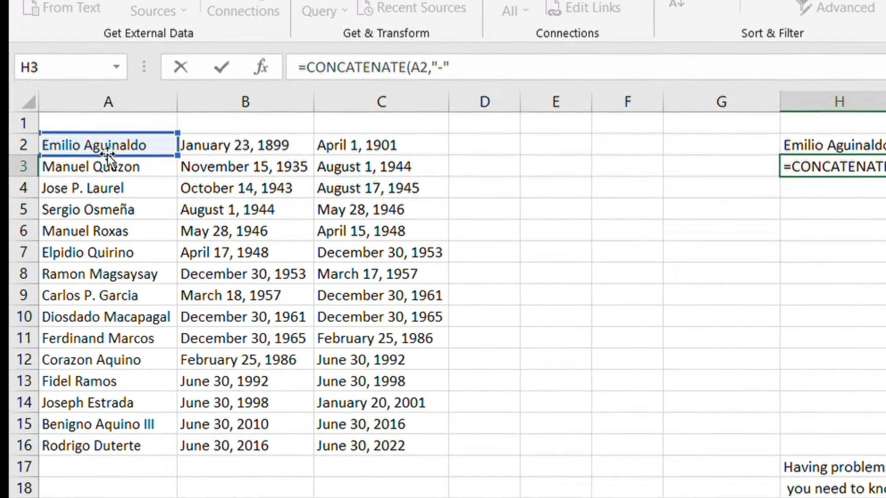
type(",")
left_click(208, 144)
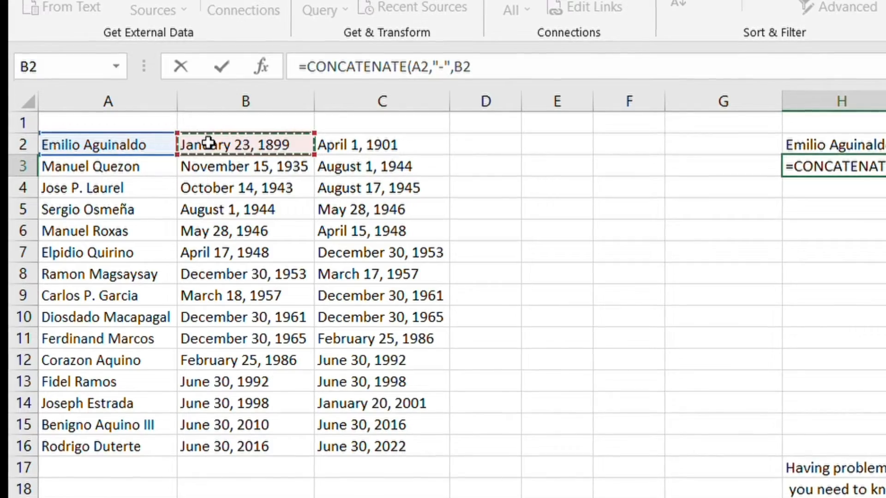
type(",")
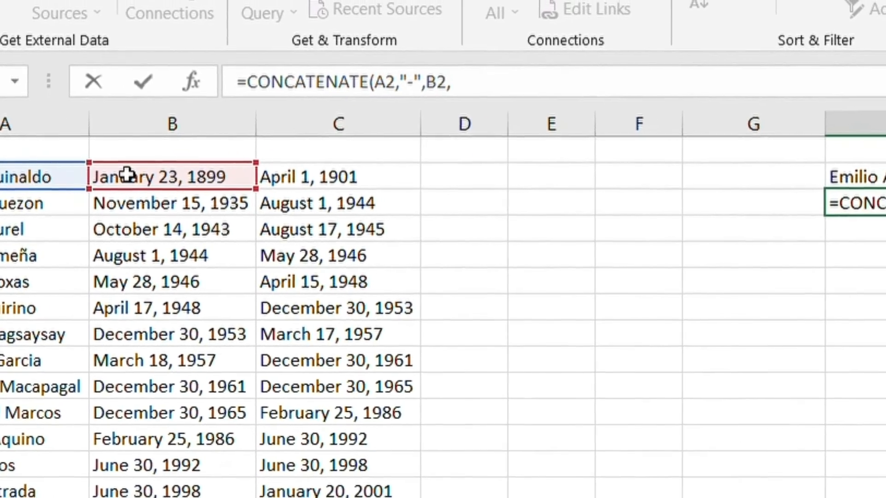
type("\"-")
type("\",")
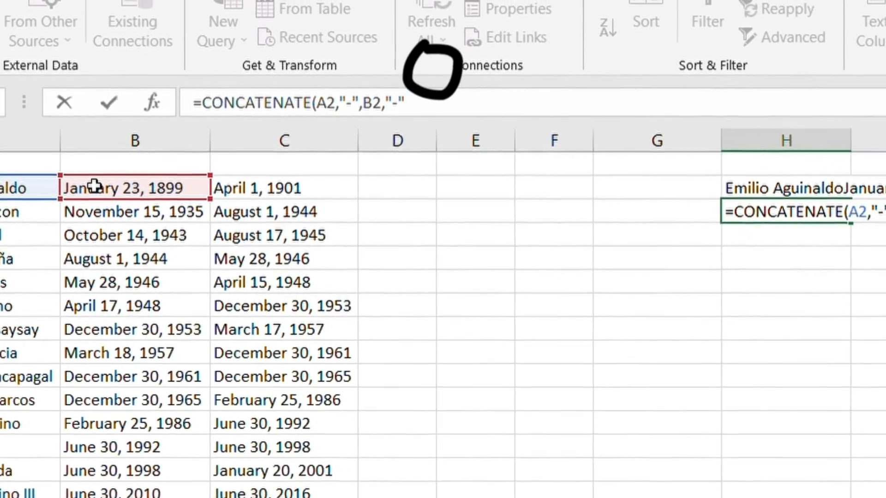
left_click(233, 213)
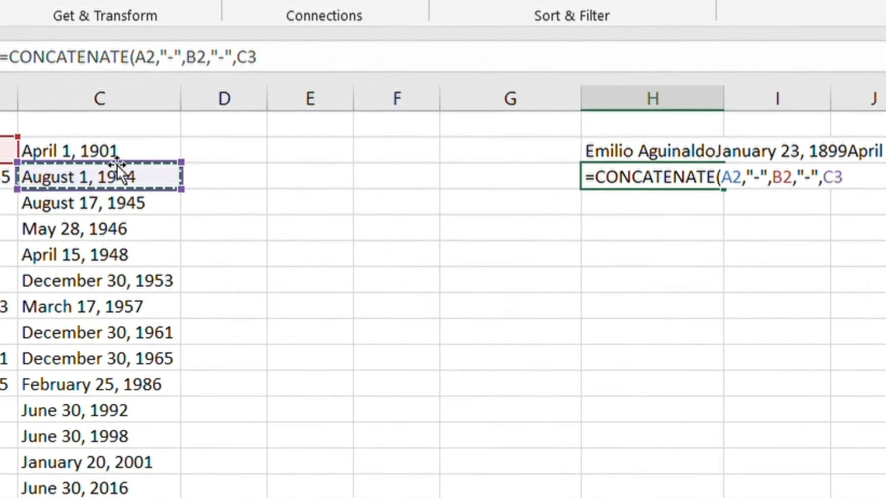
key("Up")
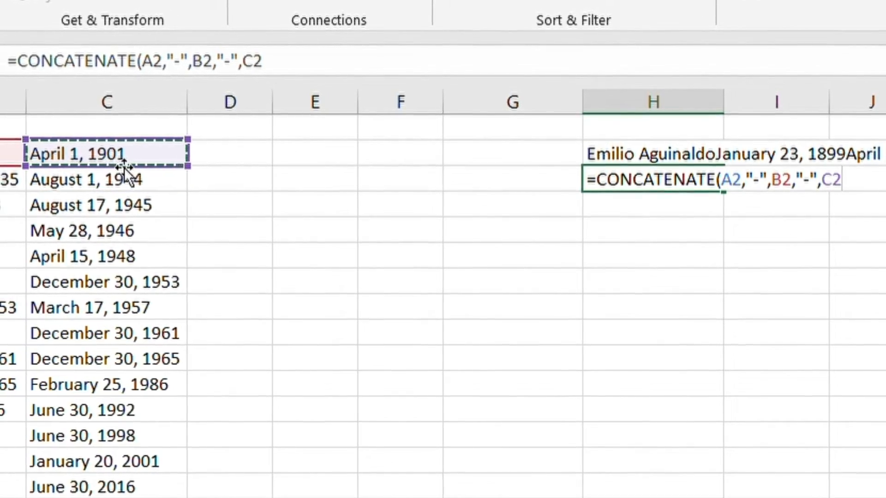
type(")")
key("Return")
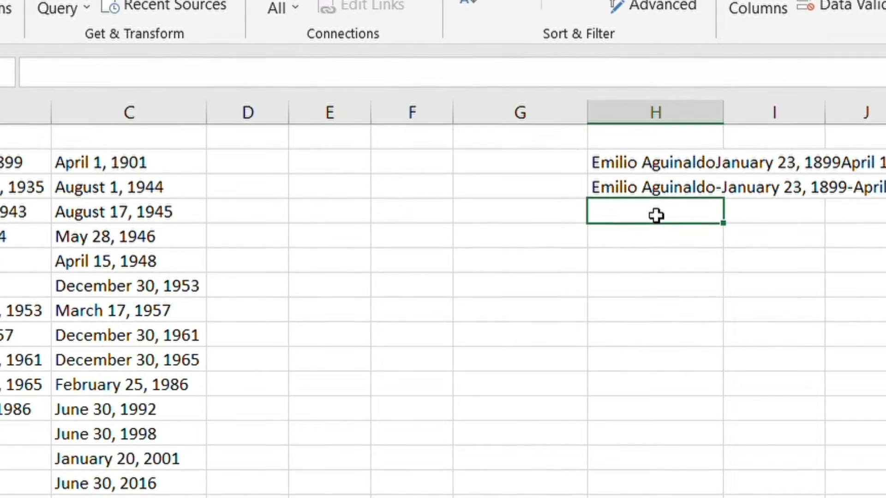
Enter the formula =CONCATENATE(A2," ") in cell H4 to join the first row's name with a space delimiter
type("=conca")
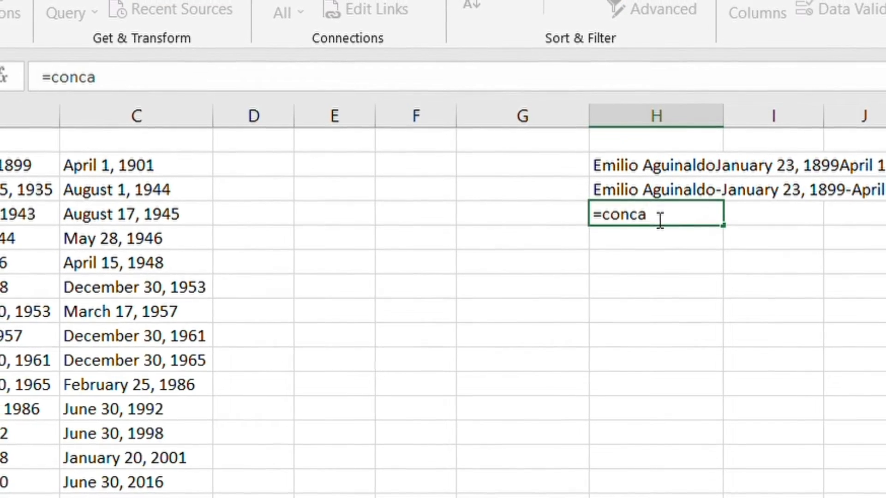
key("Tab")
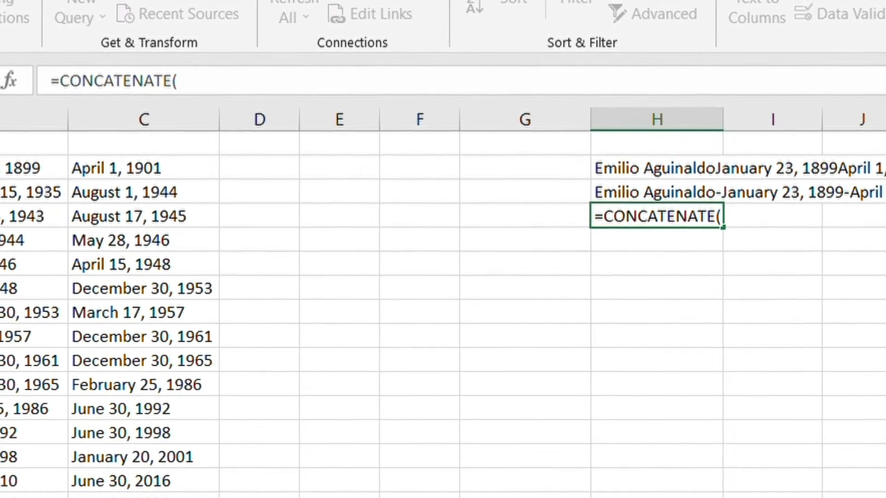
type("A2,\" ")
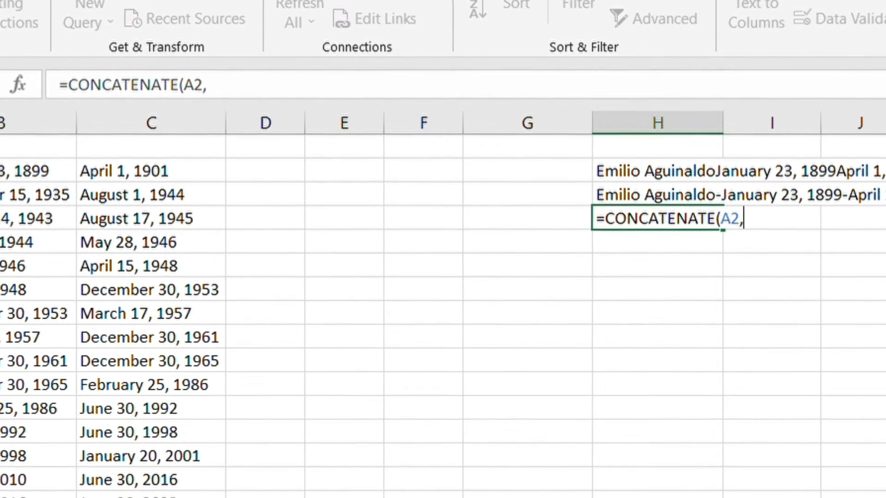
type("  \"")
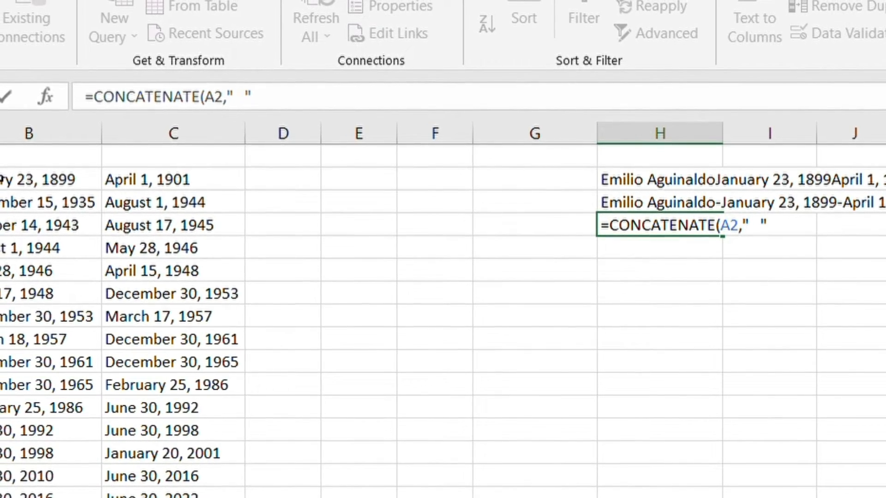
left_click(4, 180)
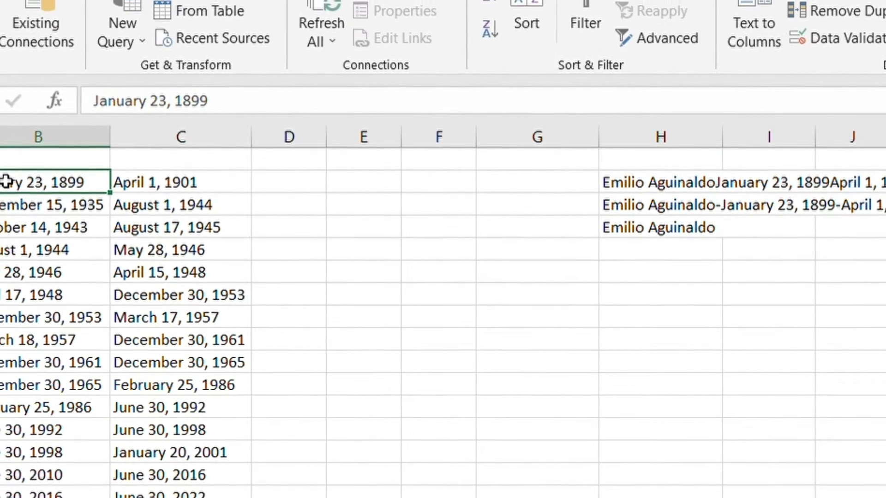
Extend the formula in cell H4 to =CONCATENATE(A2," ",B2,"-",C2), mixing space and hyphen delimiters
left_click(651, 234)
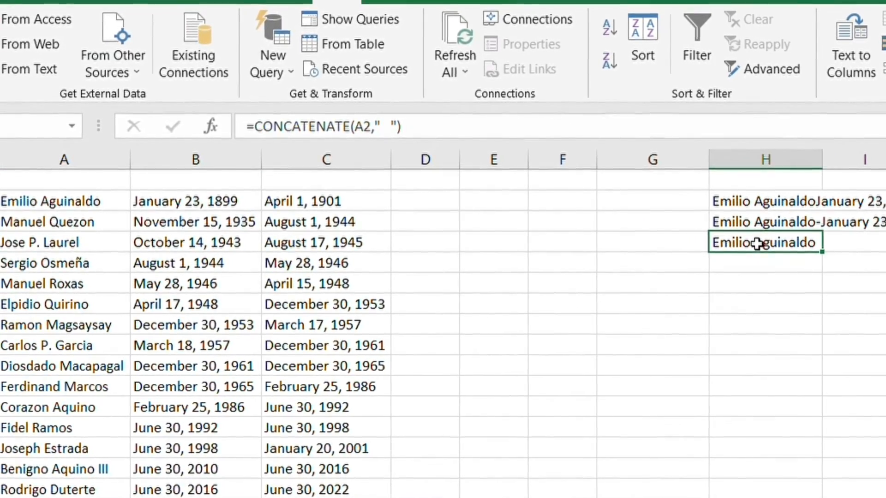
double_click(729, 241)
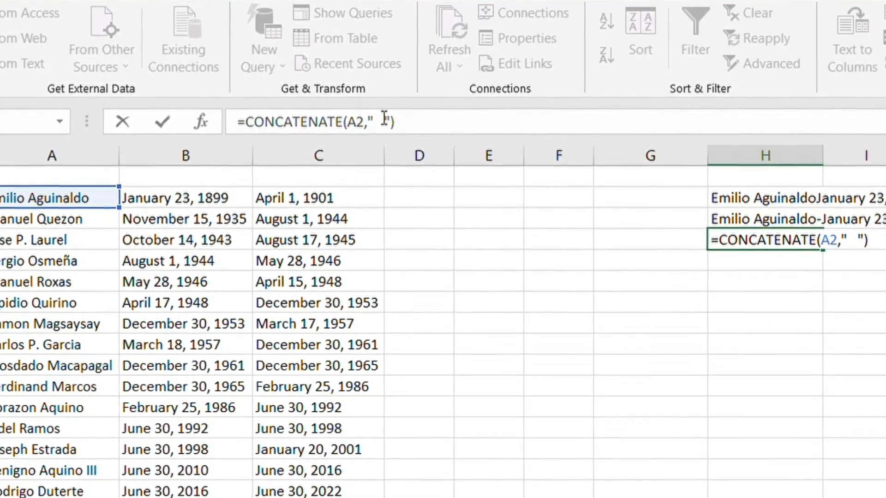
left_click(387, 122)
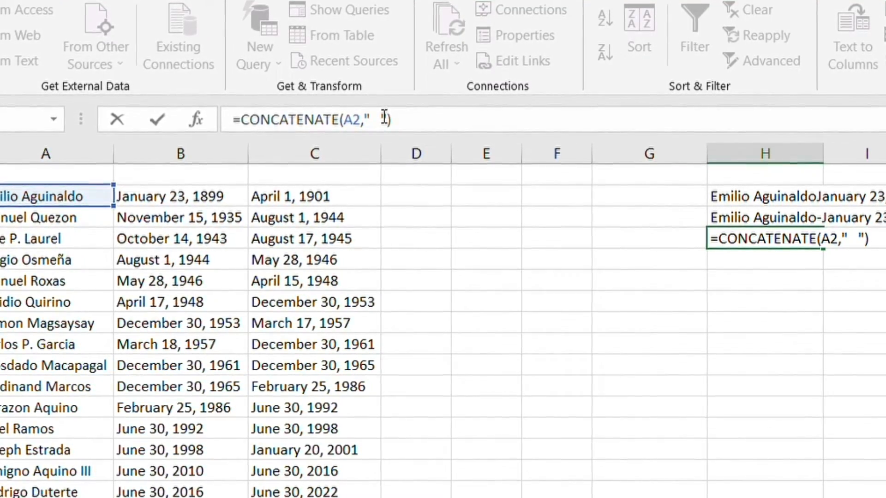
type(",")
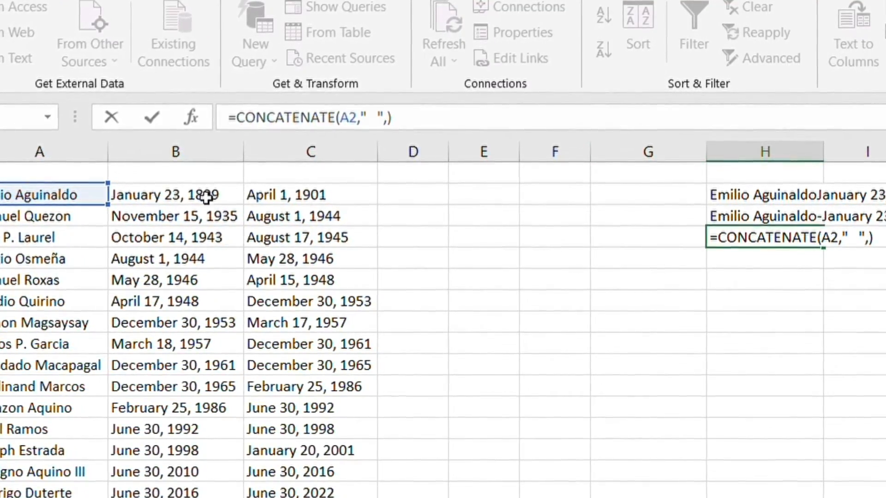
left_click(209, 202)
type("\"-\"")
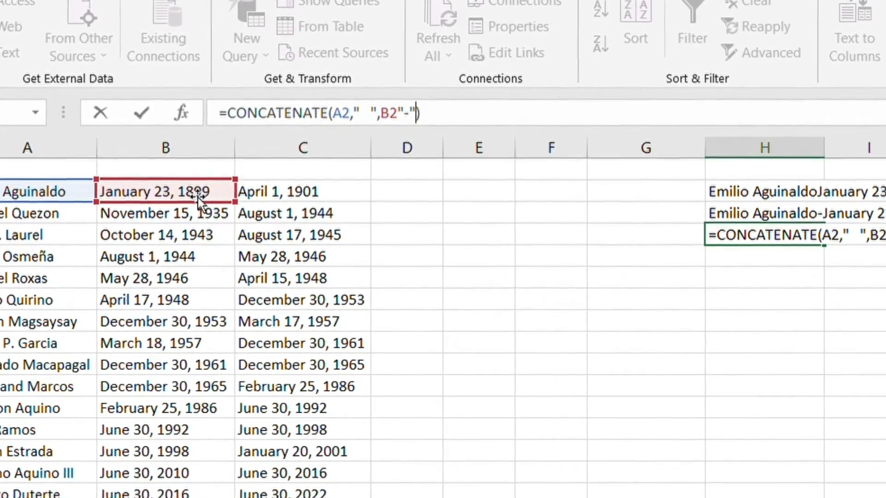
type(",")
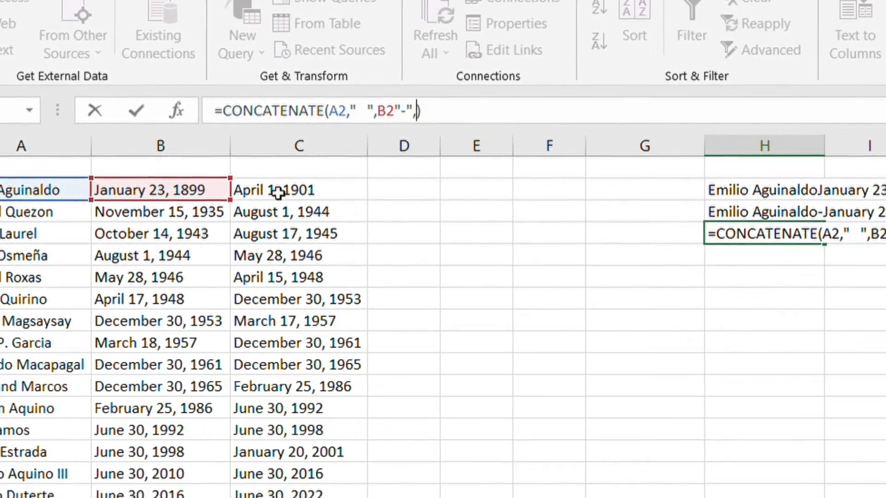
left_click(279, 192)
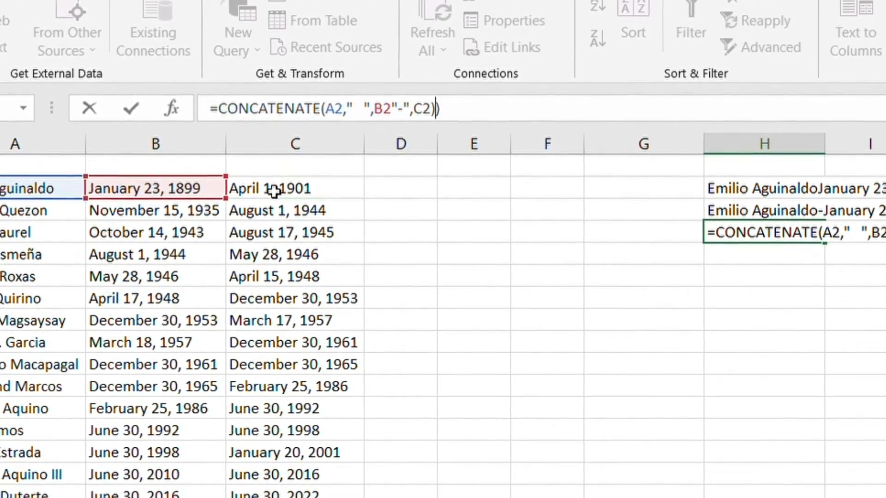
type(")")
key("Return")
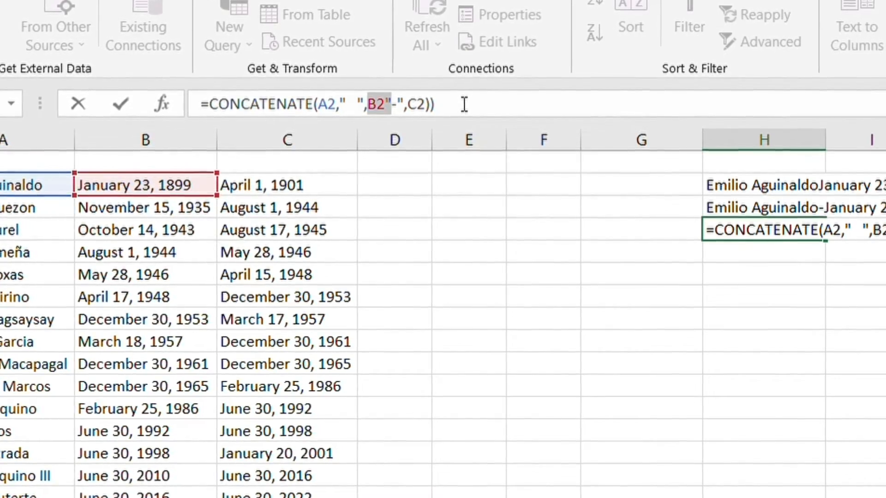
left_click(396, 103)
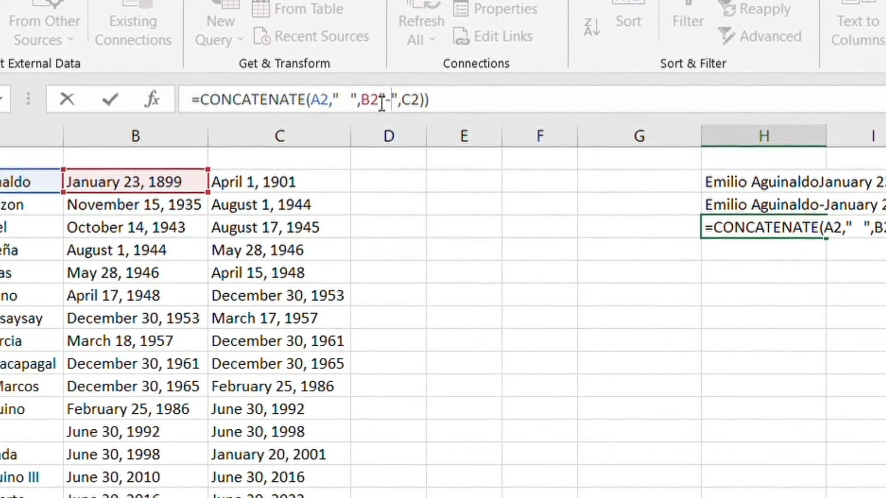
type(",")
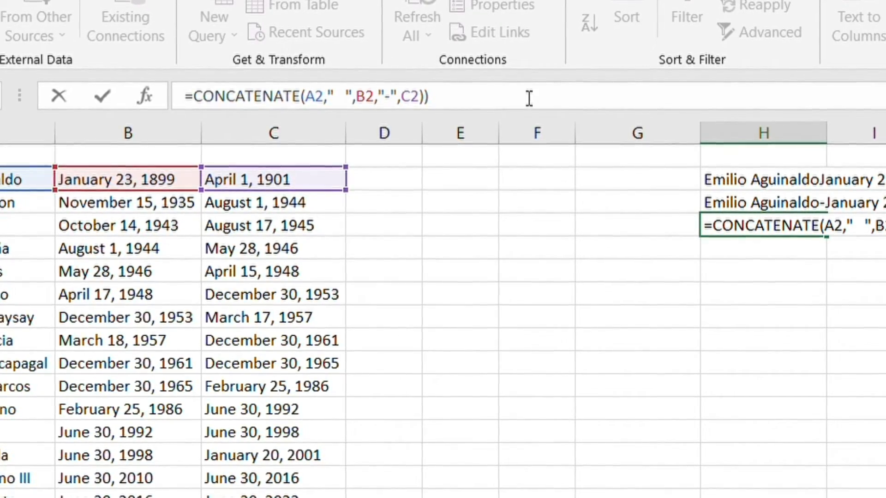
key("Return")
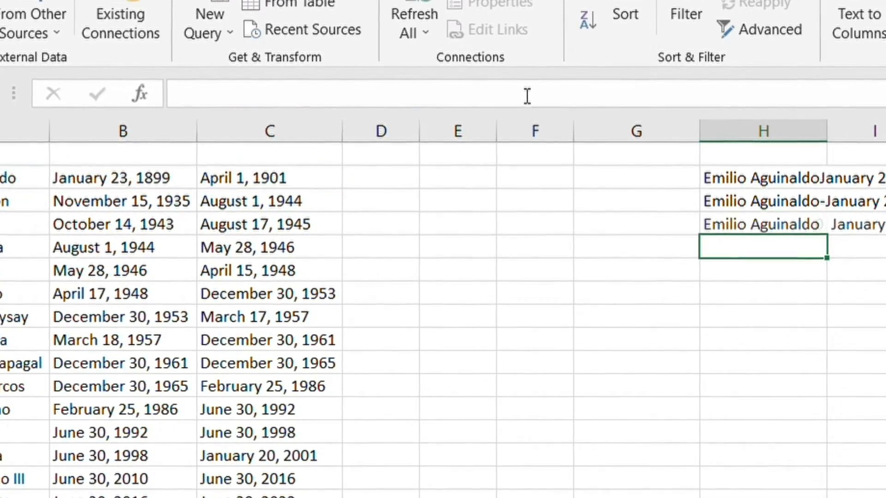
key("Up")
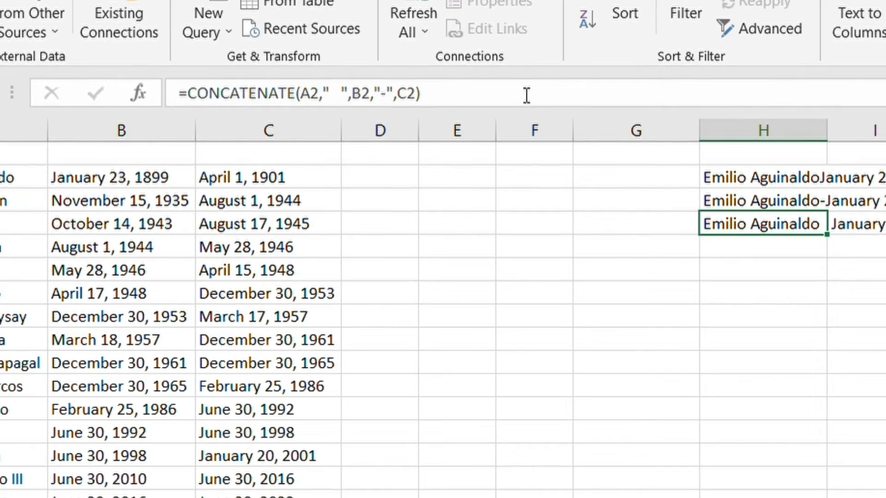
key("Down")
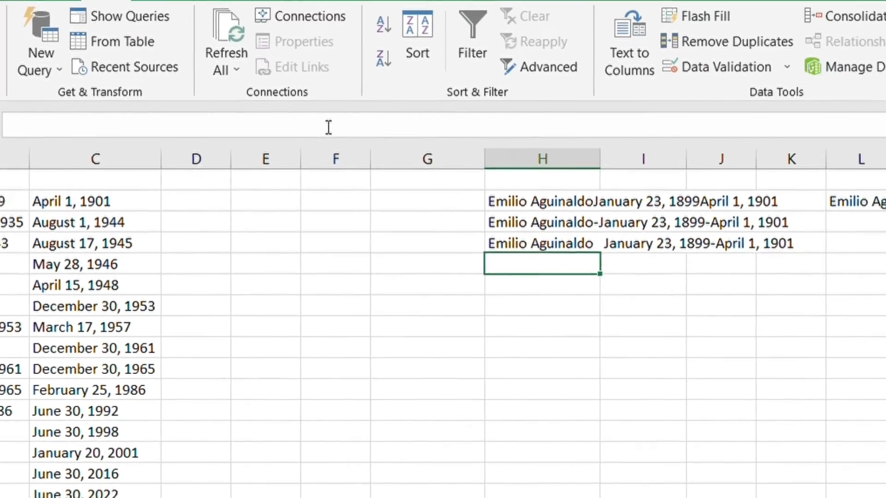
Try to copy the mixed-delimiter formula from cell H4 into cell H2
key("Up")
key("Up")
key("Down")
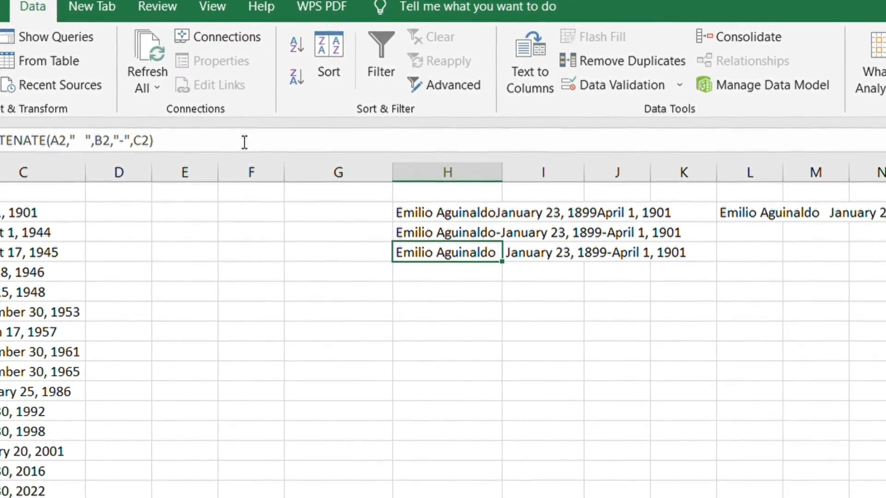
key("ctrl+c")
key("Up")
key("Up")
key("ctrl+v")
key("Right")
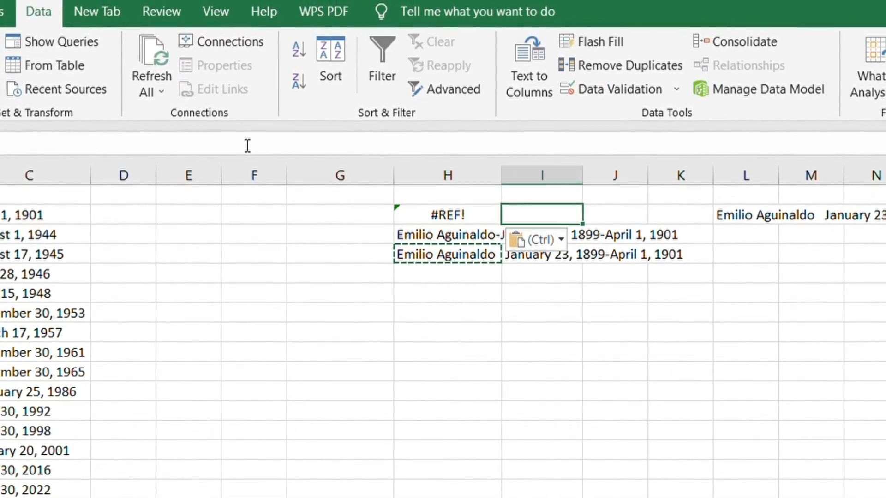
key("Left")
key("ctrl+z")
Clear the space-delimited merged entry from cell L2
key("Right")
key("Right")
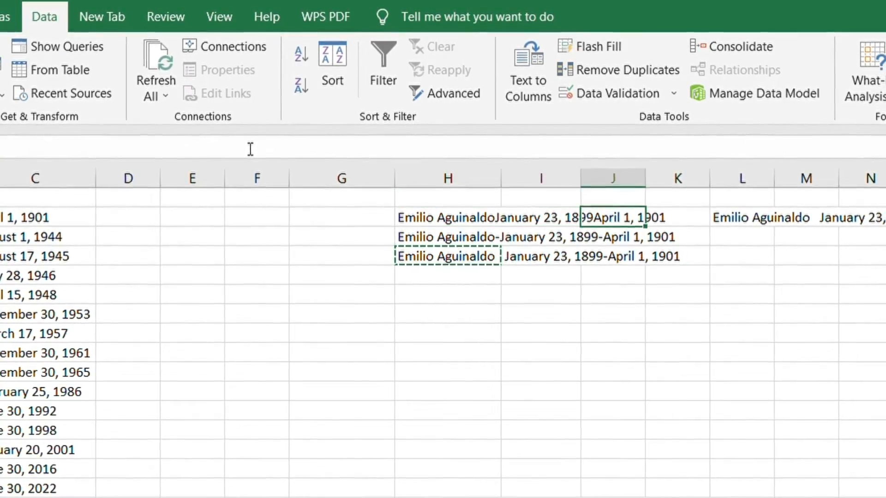
key("Right")
key("Right")
key("Left")
key("Left")
key("Left")
key("Left")
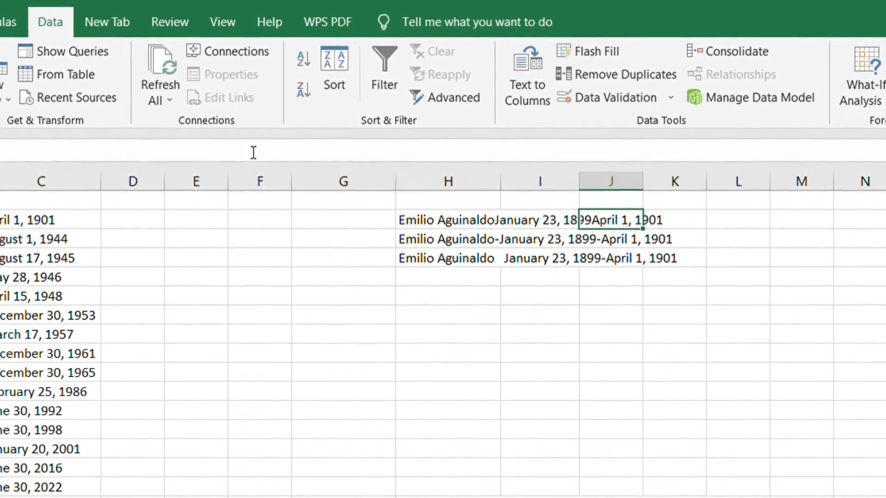
Make the cell range H4:J4 bold
key("Down")
key("Down")
key("shift+Right")
key("shift+Right")
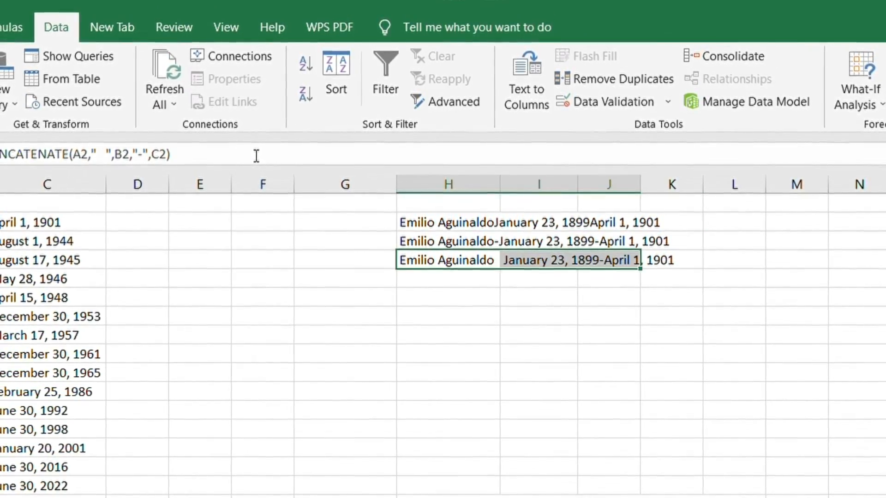
key("ctrl+b")
Delete the merged sample results from the cell range H2:I4
key("shift+Left")
key("shift+Left")
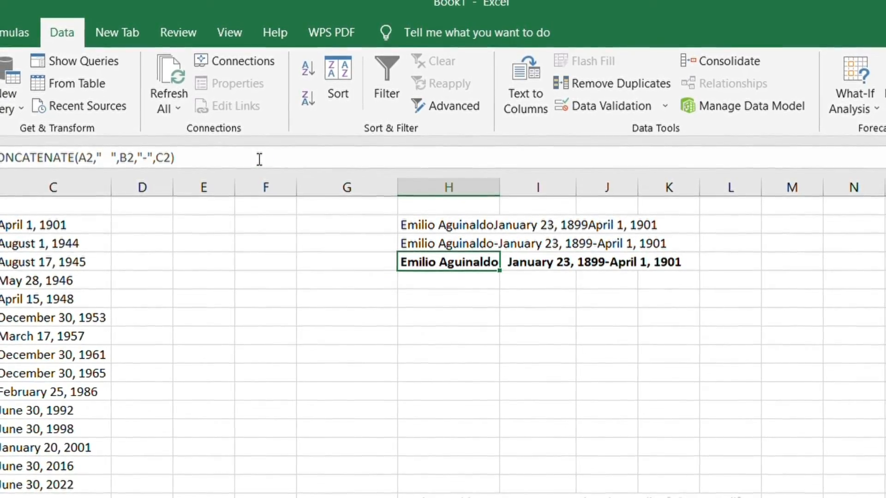
key("shift+Right")
key("Delete")
key("shift+Up")
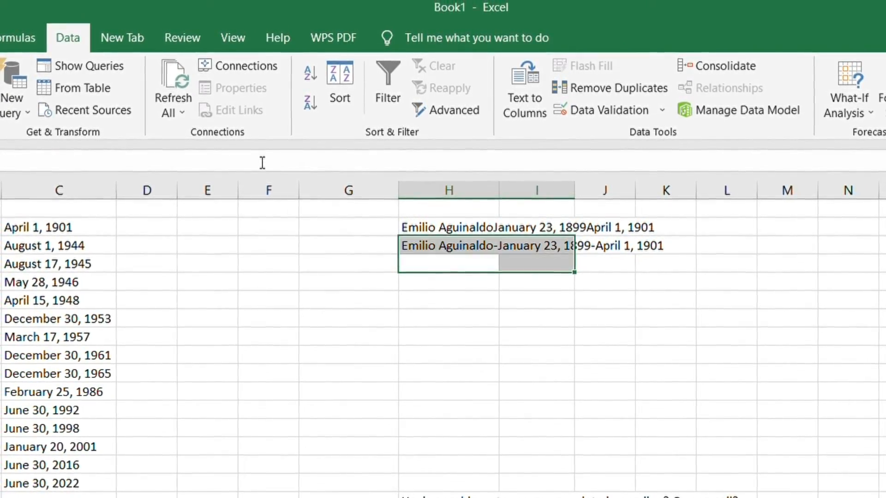
key("shift+Up")
key("Delete")
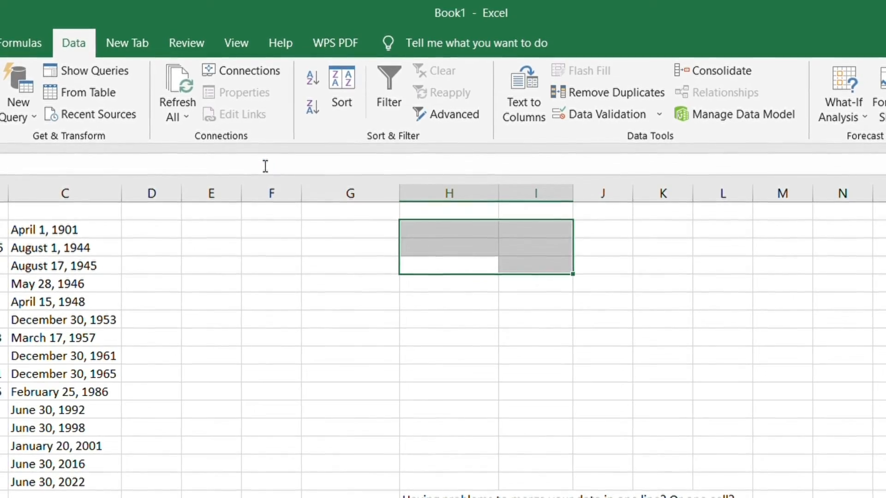
Enter the formula =CONCATENATE(A2," ",B2,"-",C2) in cell H2 to merge the first row with mixed delimiters
left_click(454, 228)
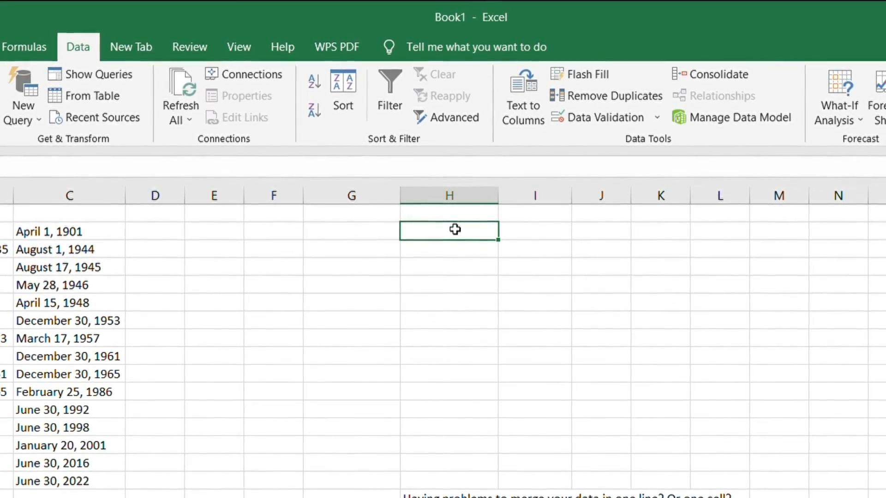
type("=conca")
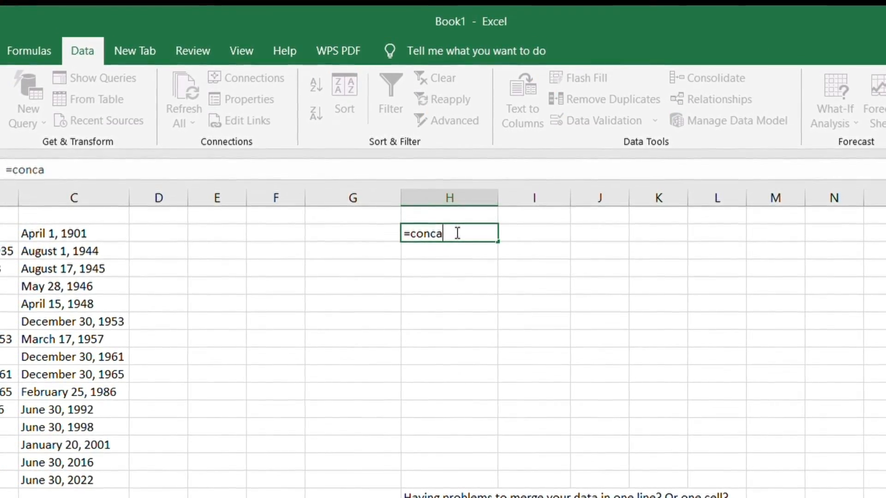
key("Tab")
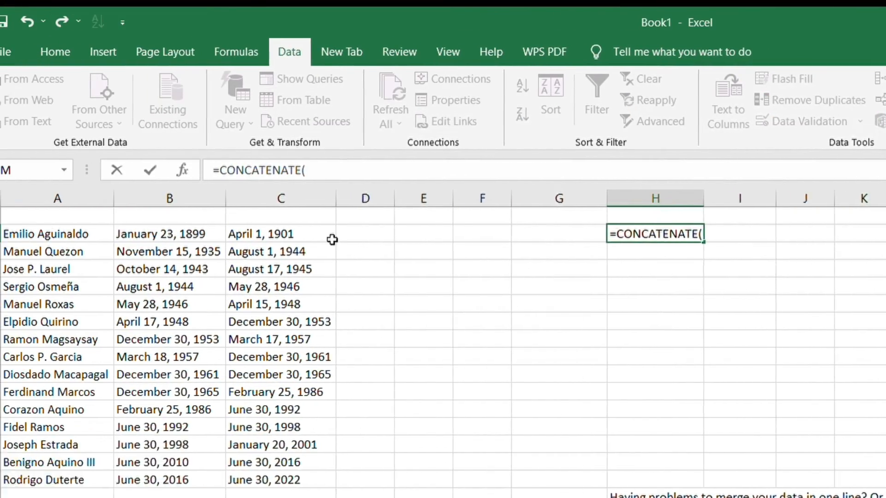
type(",")
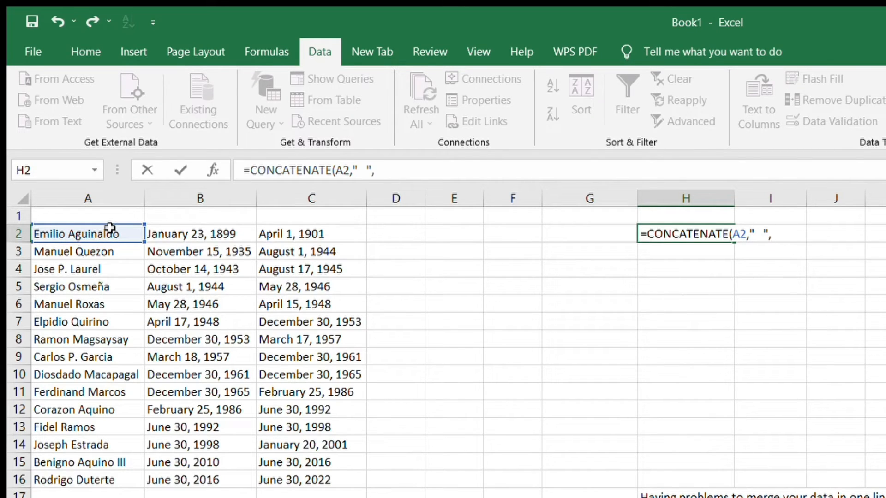
type("\"  \",")
left_click(172, 234)
type(",\"-\",C2")
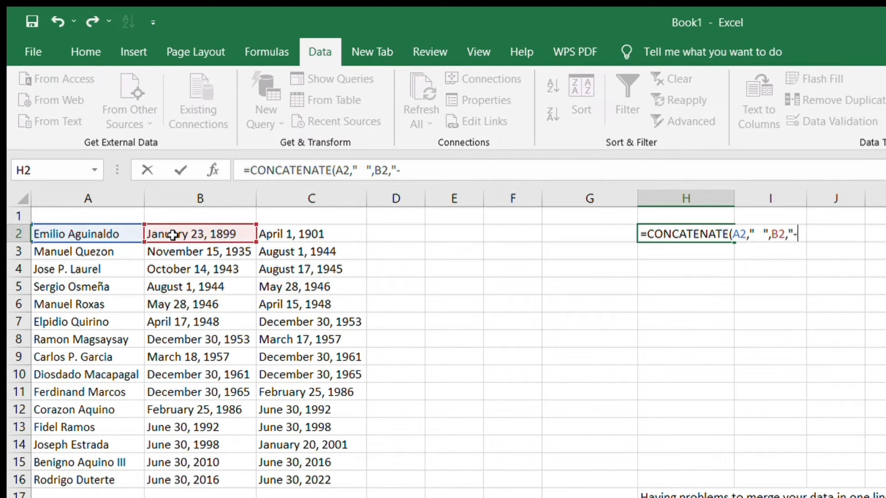
left_click(284, 232)
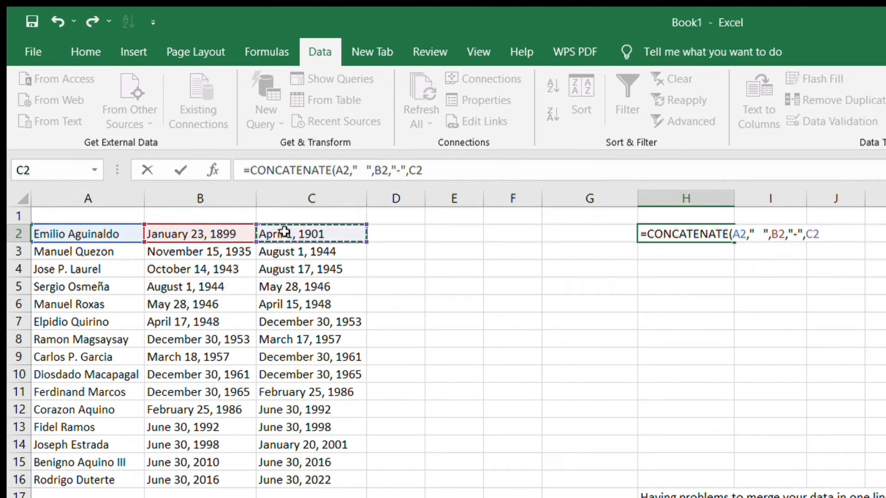
type(")")
key("Return")
Copy the CONCATENATE formula from cell H2 down through cell H16
key("Up")
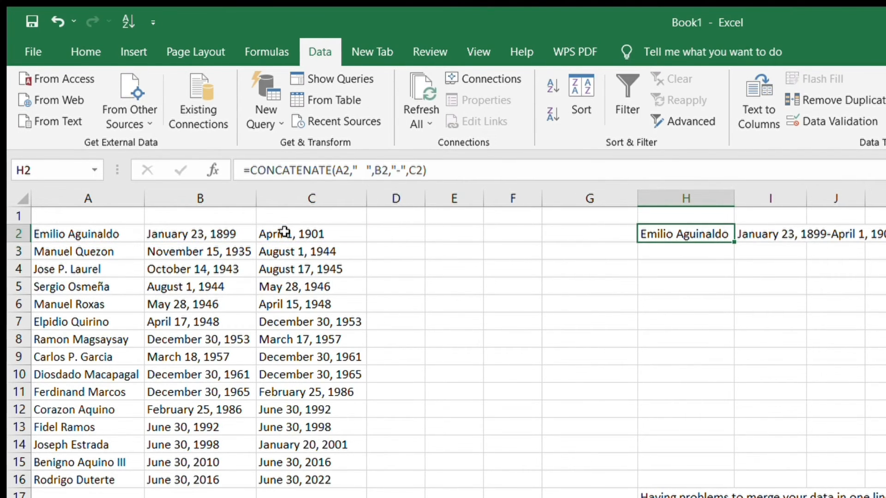
key("ctrl+c")
key("shift+Down")
key("shift+Down")
key("shift+Down")
key("shift+Down")
key("shift+Down")
key("shift+Down")
key("shift+Down")
key("shift+Down")
key("shift+Down")
key("shift+Down")
key("shift+Down")
key("shift+Down")
key("shift+Down")
key("shift+Down")
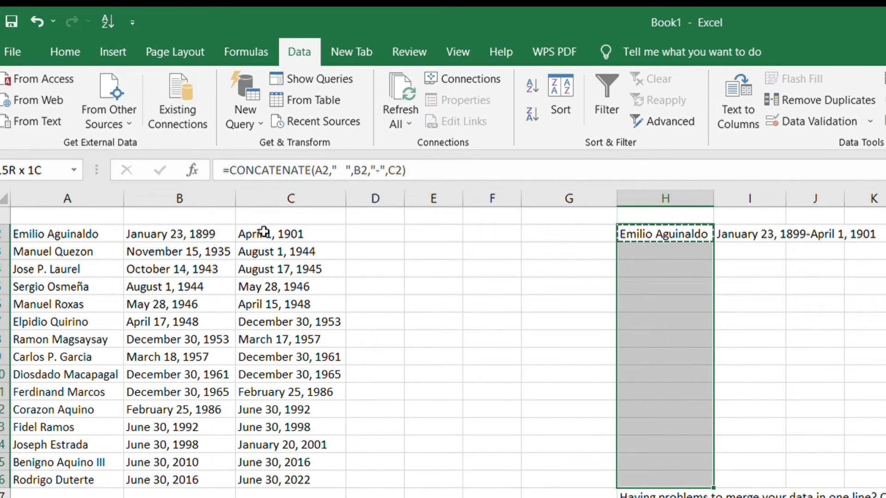
key("ctrl+v")
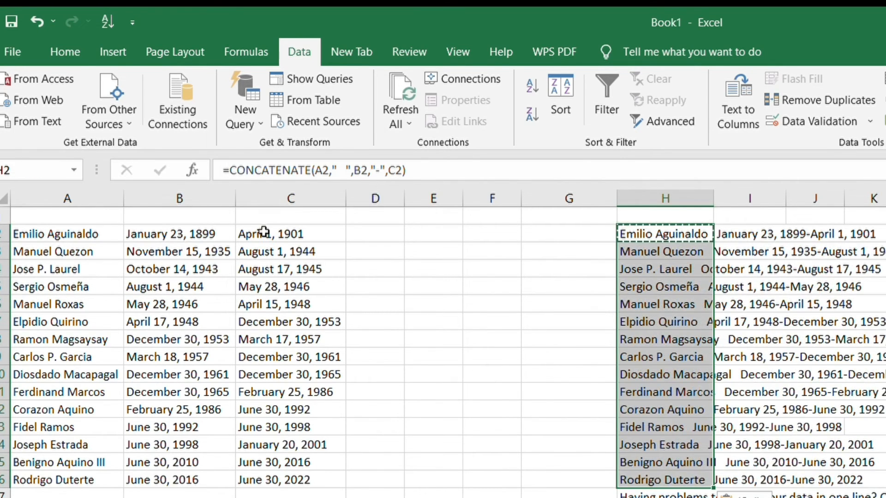
Replace the formulas in H2:H16 with their values only by copying the range and pasting it in place as values
left_click(716, 245)
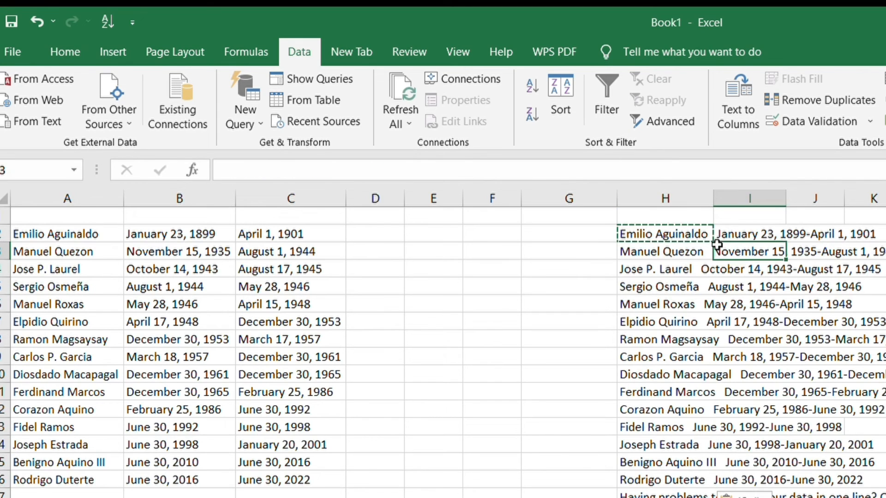
left_click(666, 232)
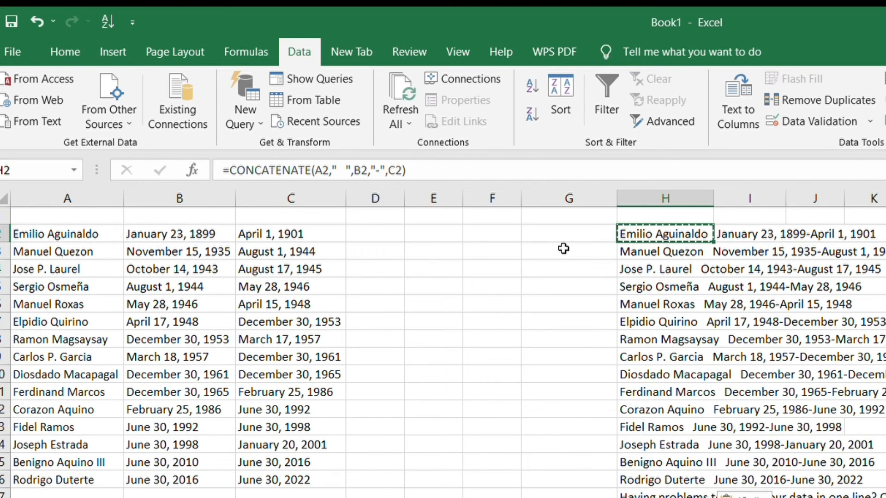
key("shift+Down")
key("shift+Down")
key("shift+Down")
key("shift+Down")
key("shift+Down")
key("shift+Down")
key("shift+Down")
key("shift+Down")
key("shift+Down")
key("shift+Down")
key("shift+Down")
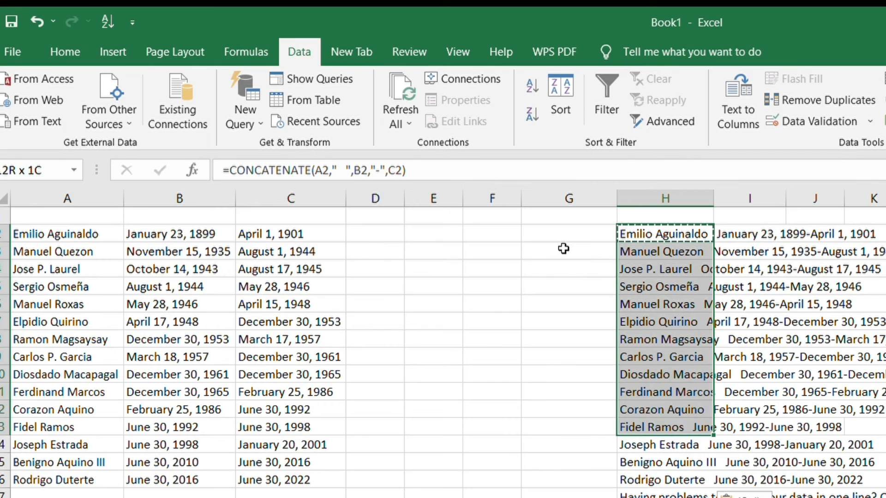
key("shift+Down")
key("shift+Down")
key("shift+Down")
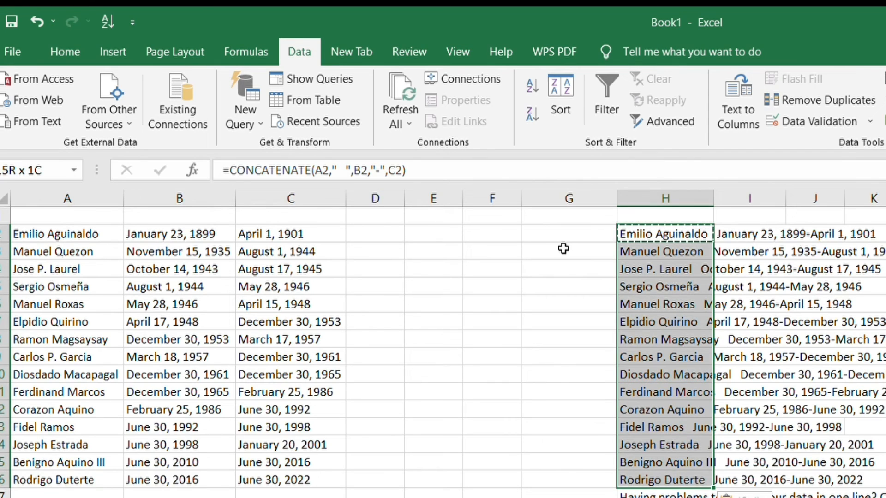
key("ctrl+c")
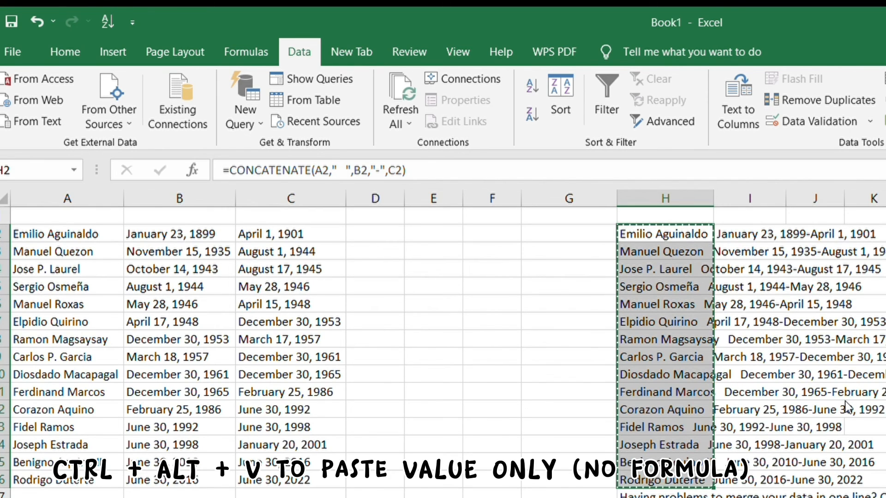
key("ctrl+alt+v")
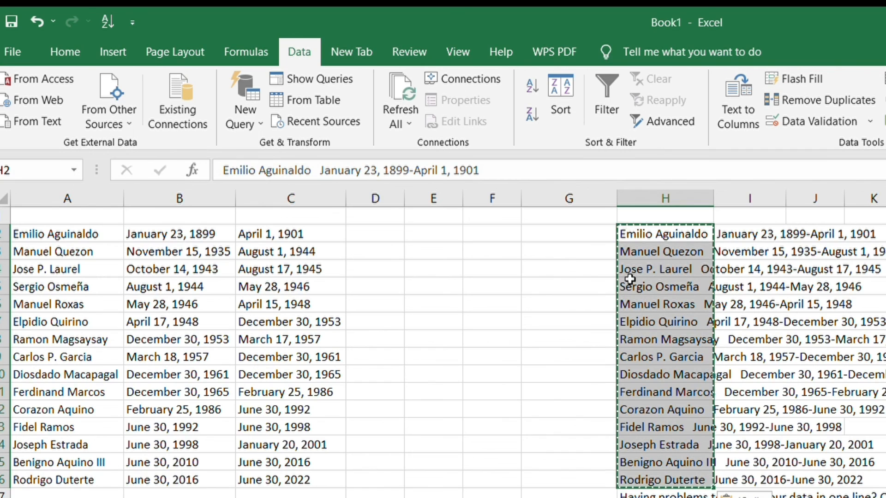
left_click(634, 233)
left_click(638, 251)
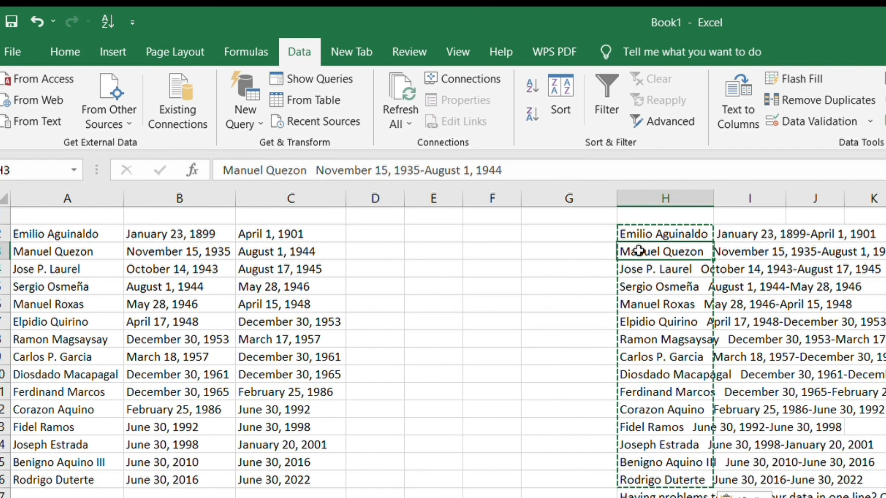
left_click(645, 279)
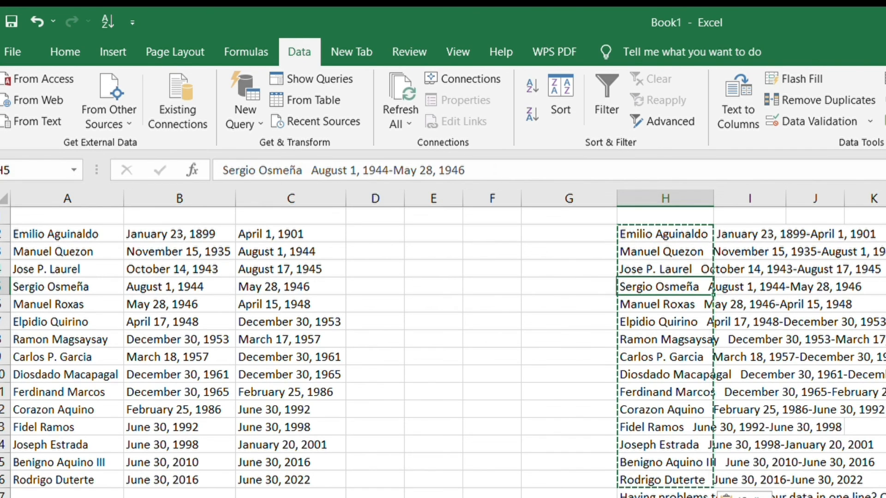